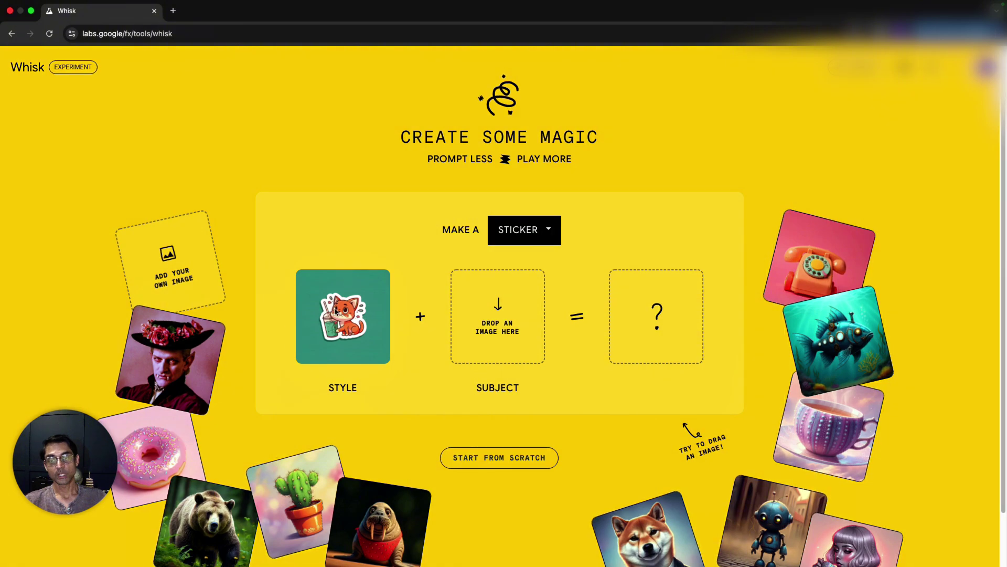
Step: Add 1.jpg from Downloads as the sticker's subject and open the generated sticker in the full tool
left_click(499, 319)
left_click(401, 265)
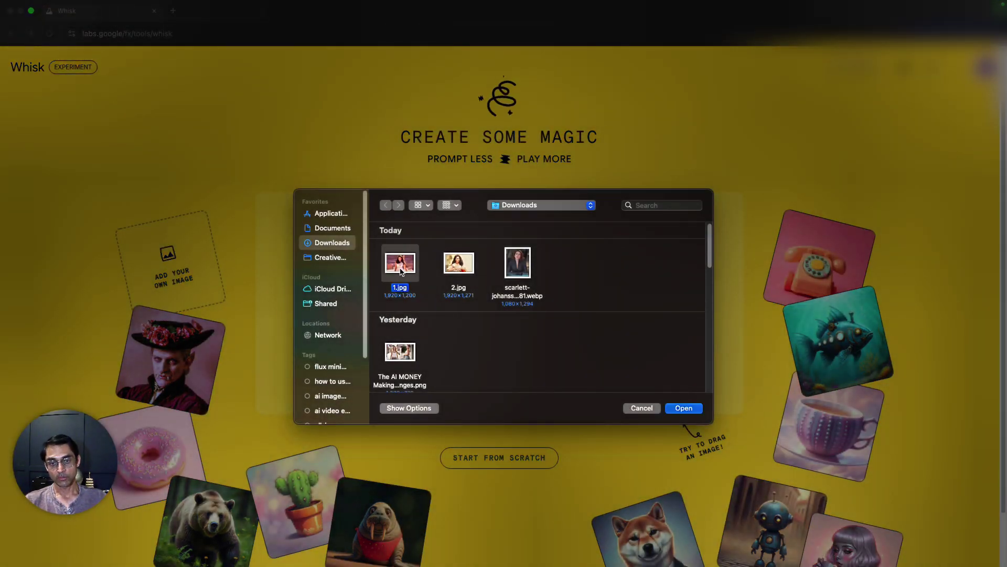
left_click(669, 410)
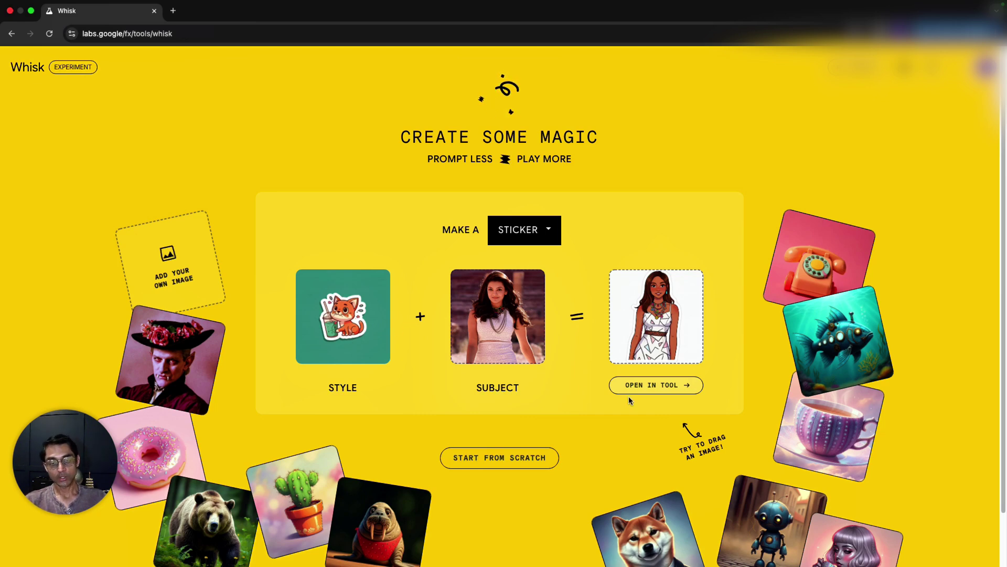
left_click(643, 387)
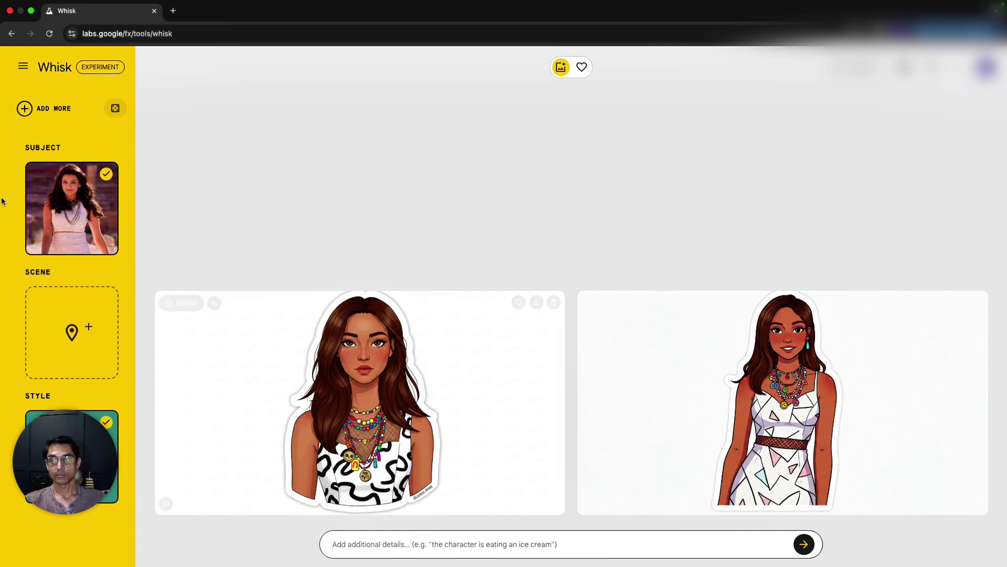
Step: Generate new sticker variations with the additional detail "pink dress"
left_click(407, 544)
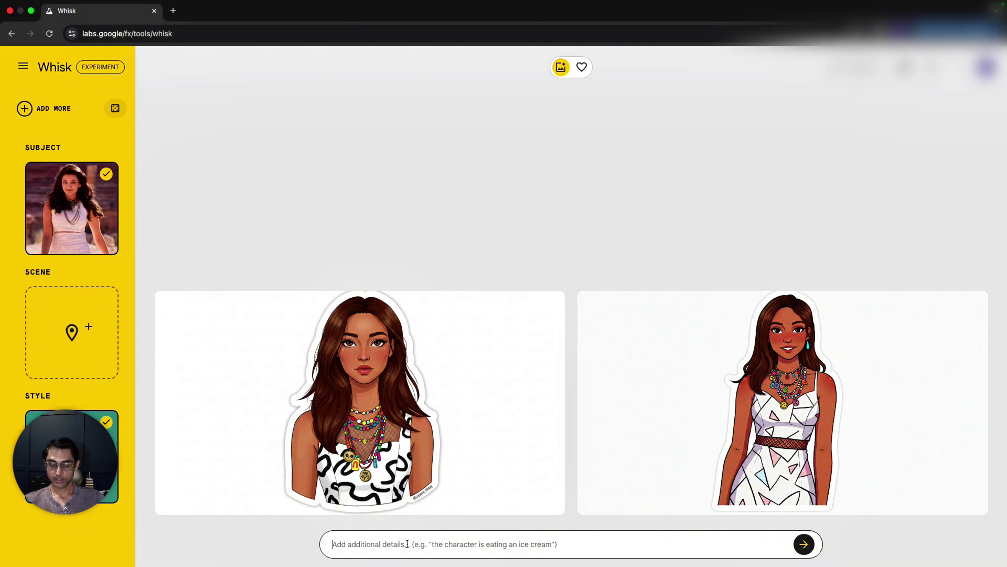
type("pink dress")
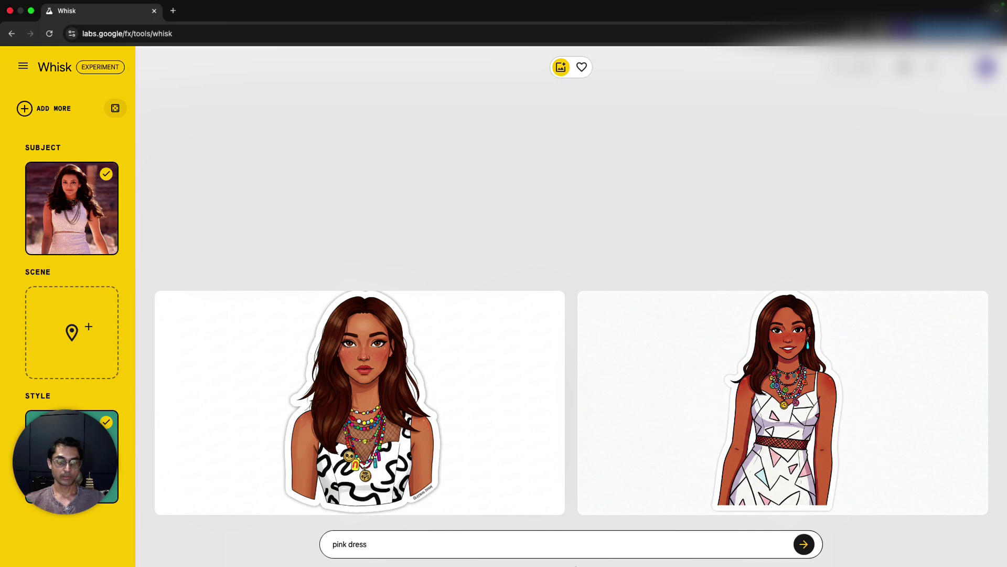
left_click(812, 542)
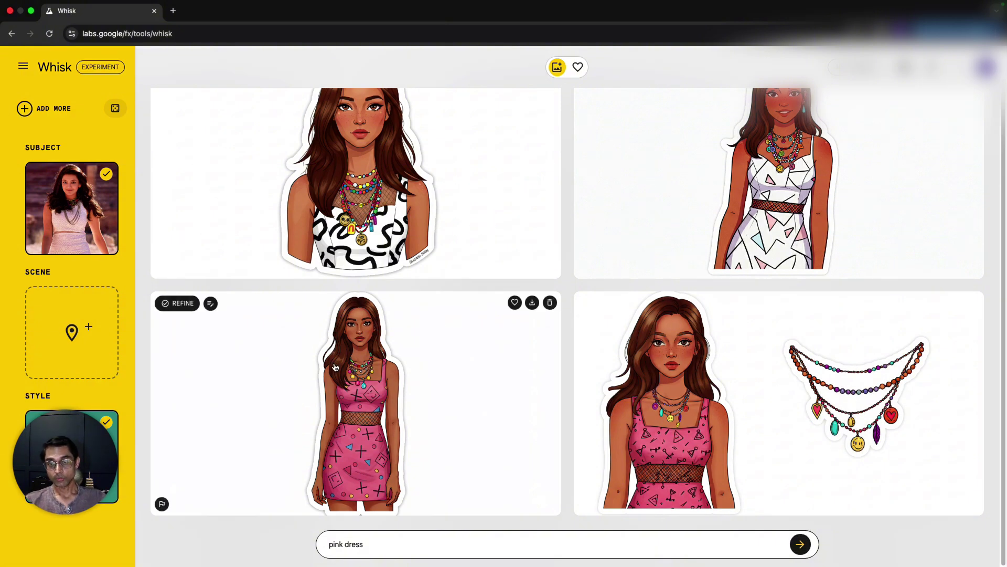
Step: Refine the pink-dress sticker without the separate necklace, changing the hair colour in its description to black
scroll(462, 342, "up", 1)
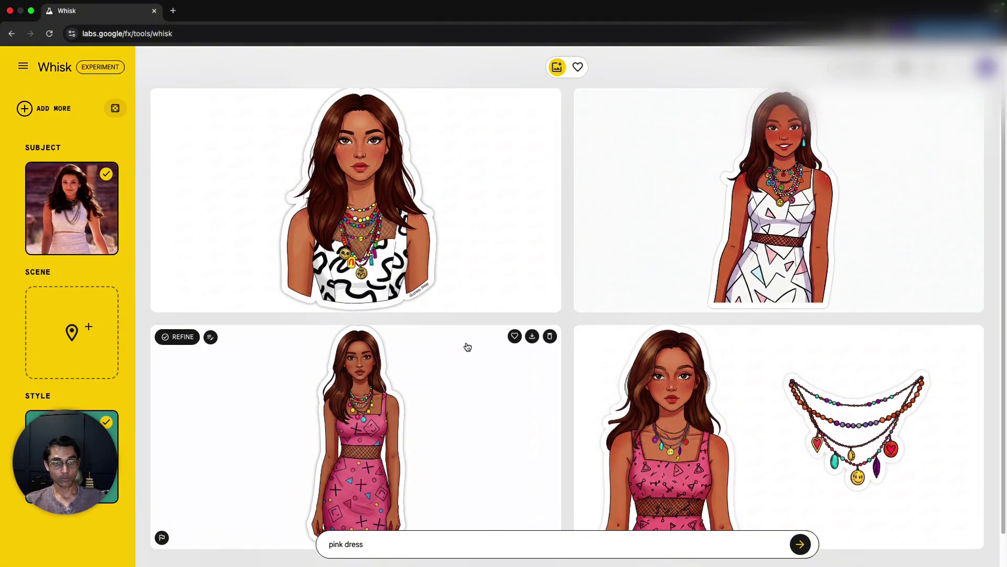
left_click(178, 336)
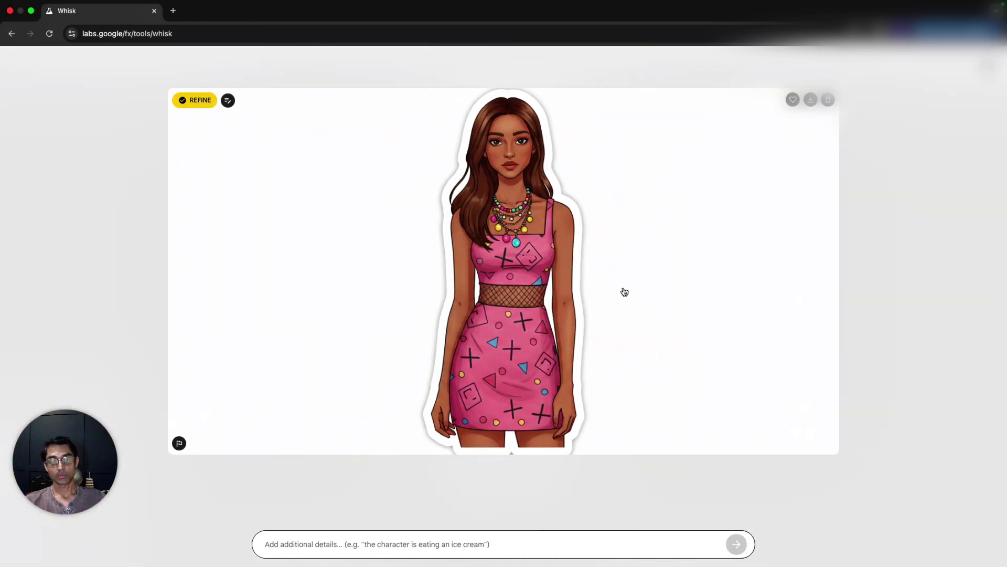
left_click(228, 101)
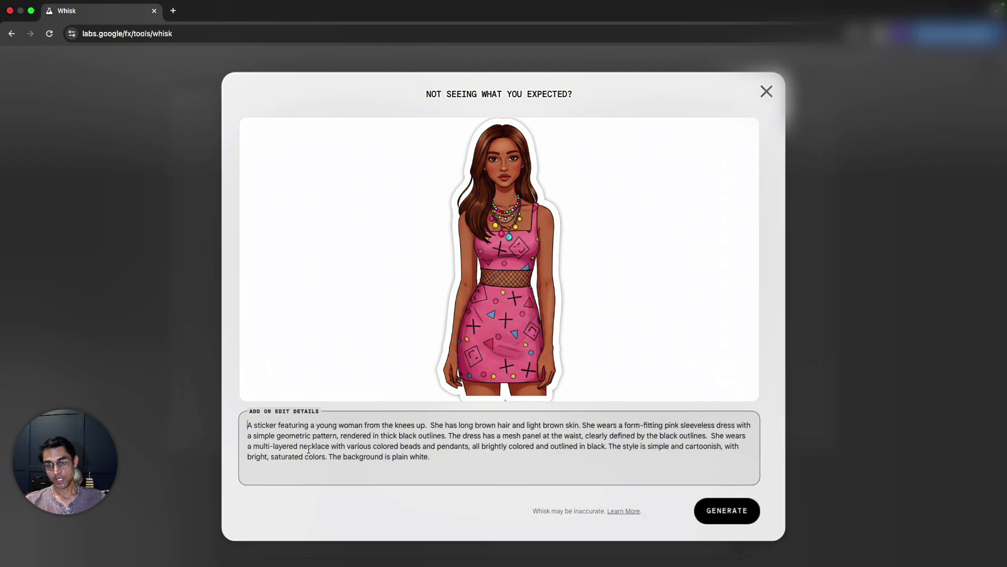
left_click_drag(468, 457, 301, 417)
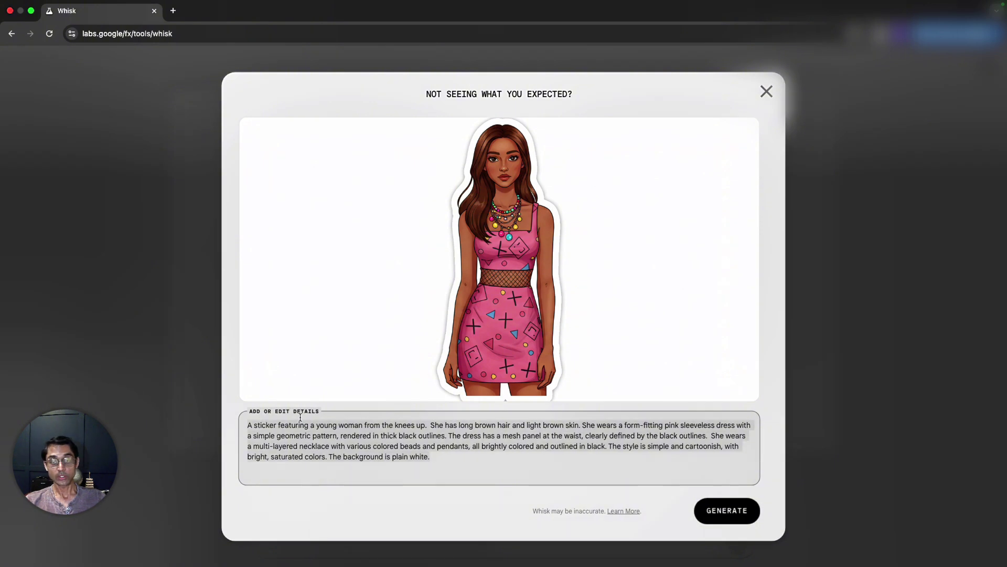
left_click(457, 458)
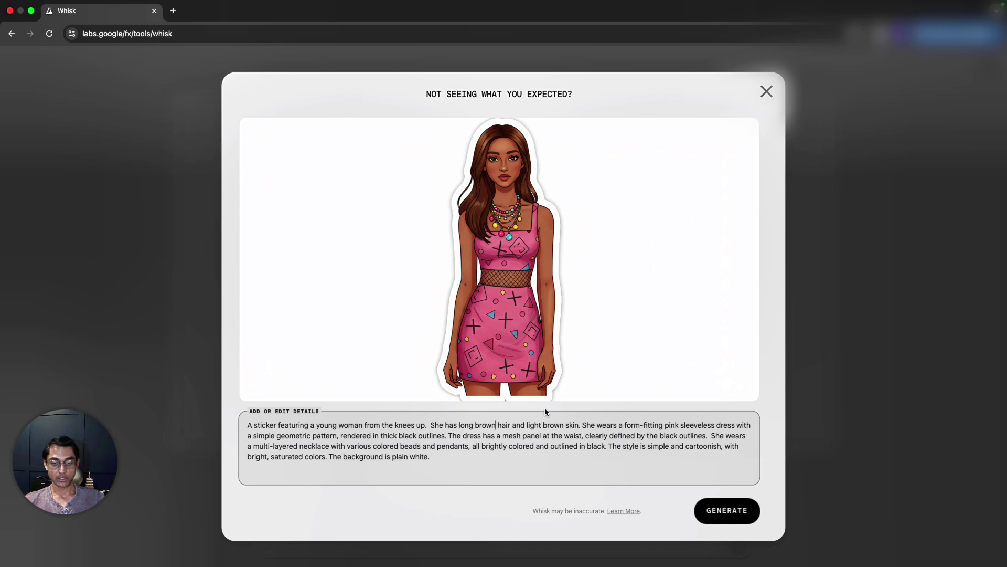
key("BackSpace")
key("BackSpace")
key("BackSpace")
key("BackSpace")
key("BackSpace")
type("black")
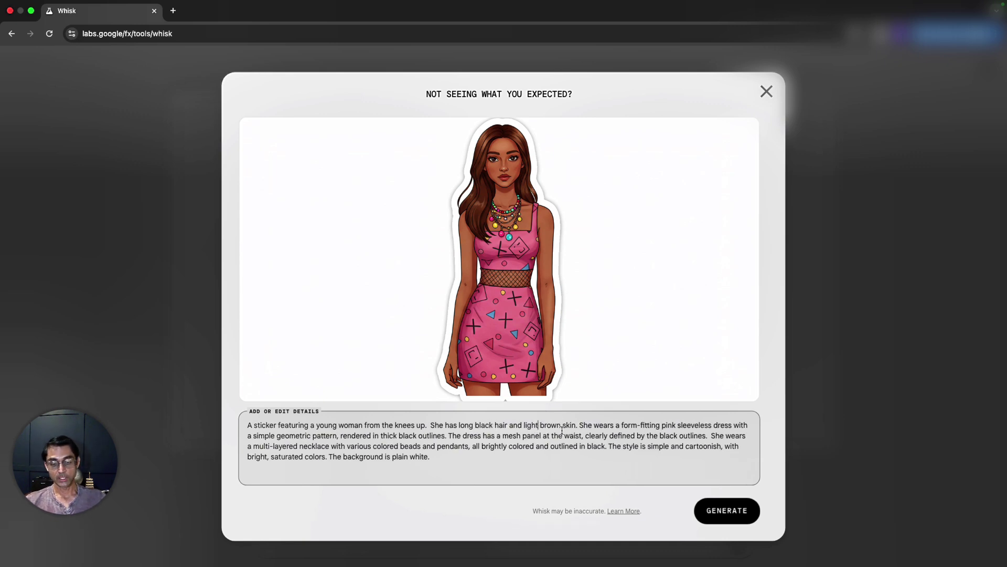
Step: Change the skin colour in the sticker's description to white and generate the refined image
key("BackSpace")
key("BackSpace")
key("BackSpace")
key("BackSpace")
key("BackSpace")
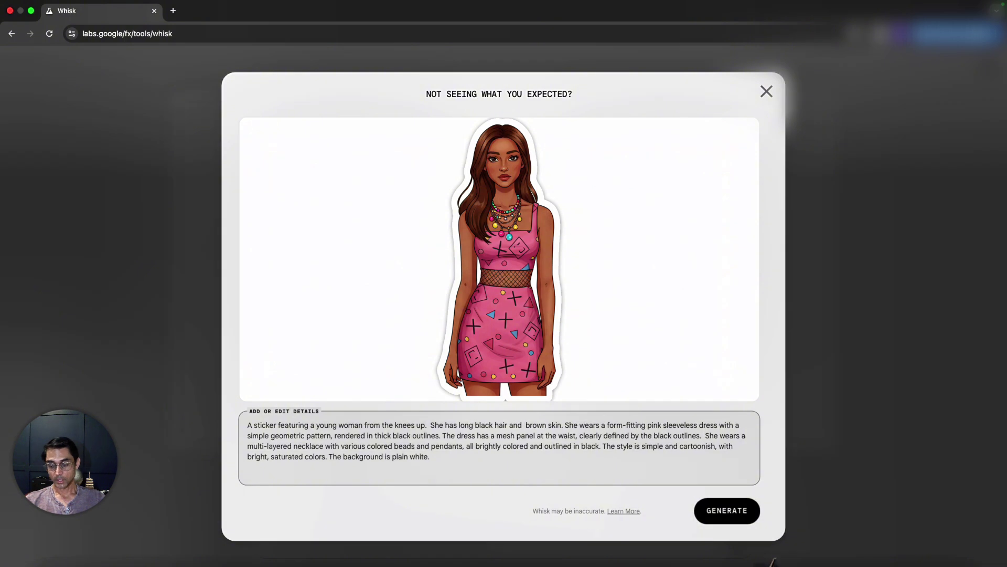
key("BackSpace")
key("BackSpace")
key("BackSpace")
key("BackSpace")
key("BackSpace")
type("white")
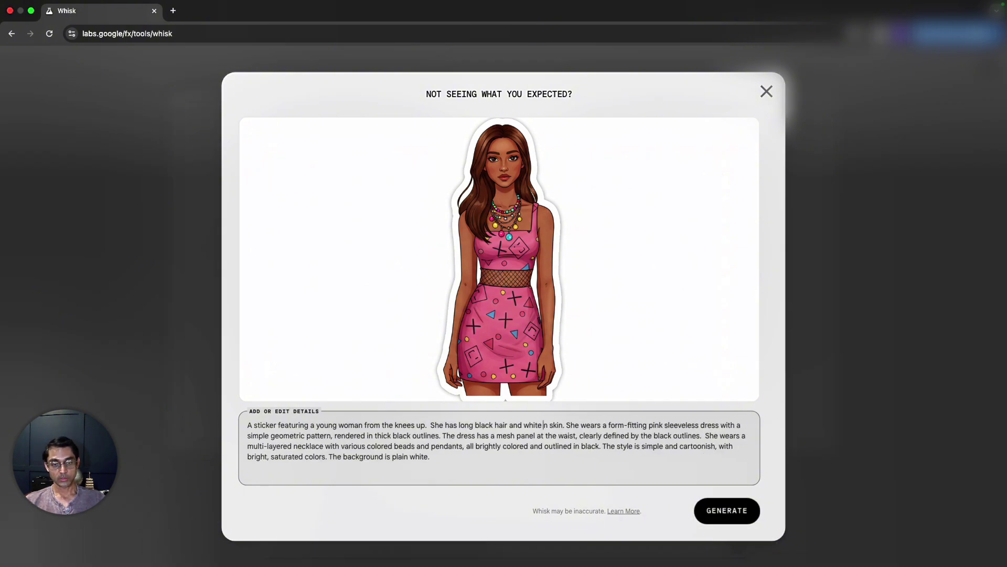
key("Delete")
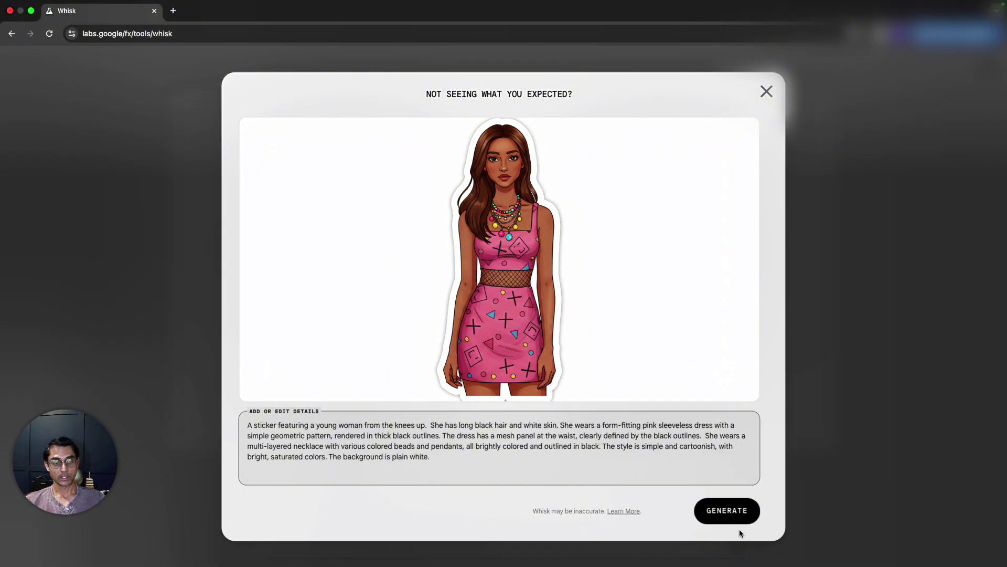
left_click(735, 509)
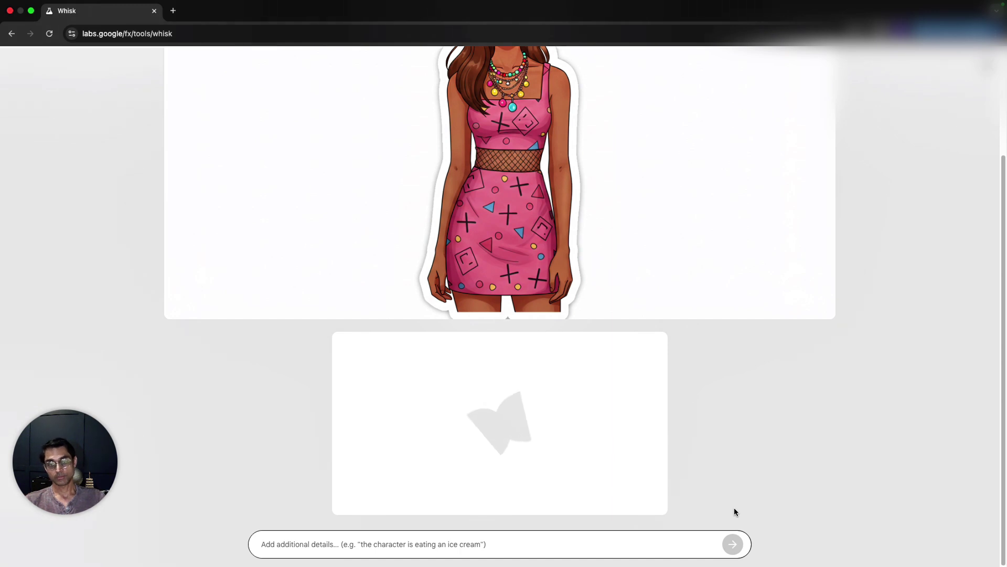
Step: Enlarge the newly refined black-haired sticker and open its description for editing
mouse_move(548, 466)
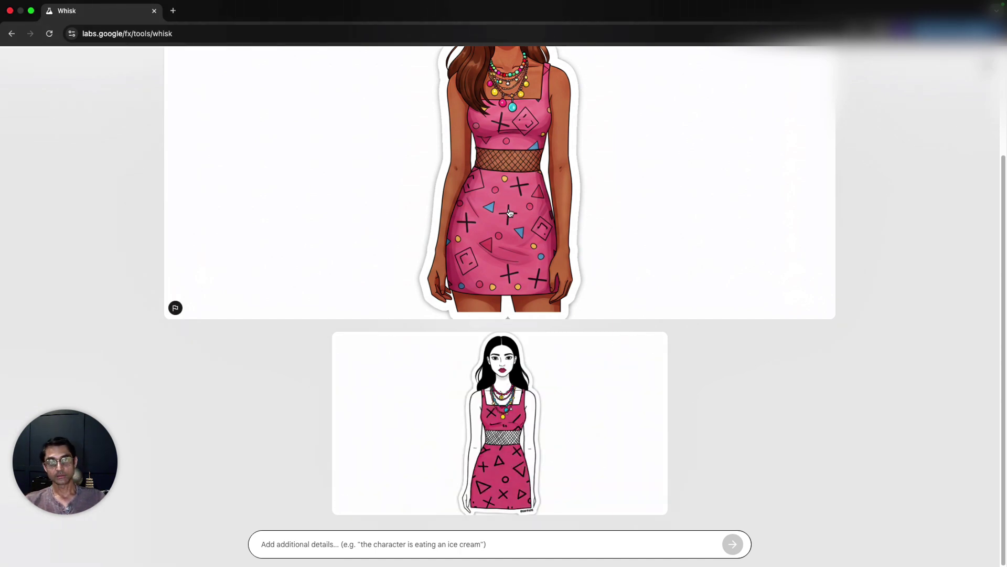
scroll(502, 393, "up", 3)
scroll(501, 394, "down", 3)
left_click(365, 344)
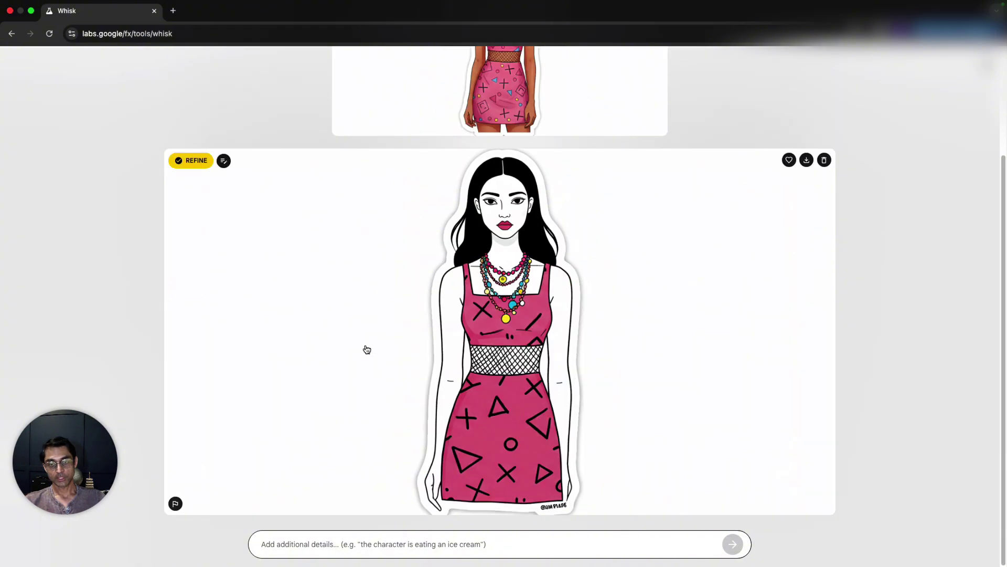
left_click(225, 163)
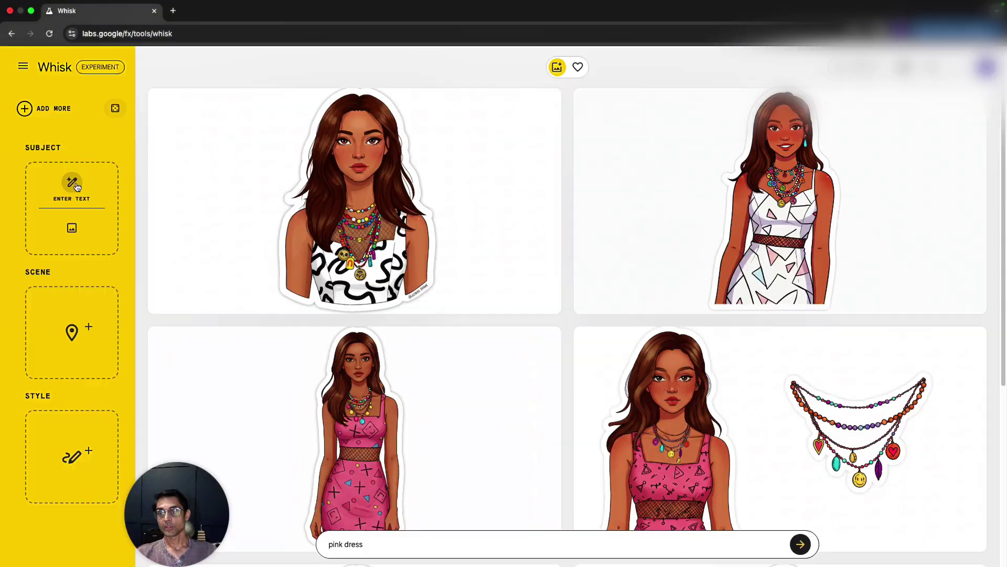
Step: Upload 1.jpg from Downloads as the subject image
left_click(74, 210)
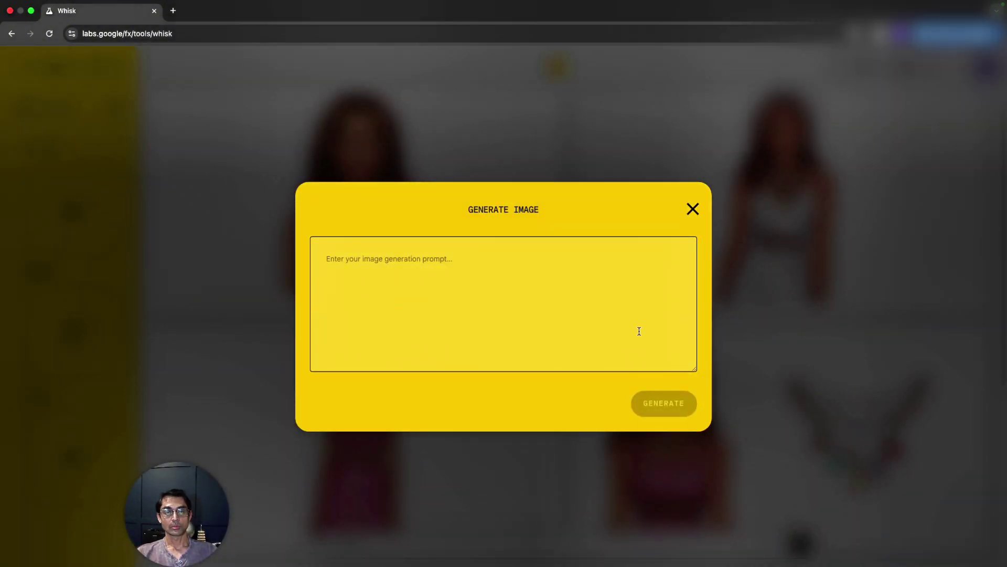
key("Escape")
left_click(72, 230)
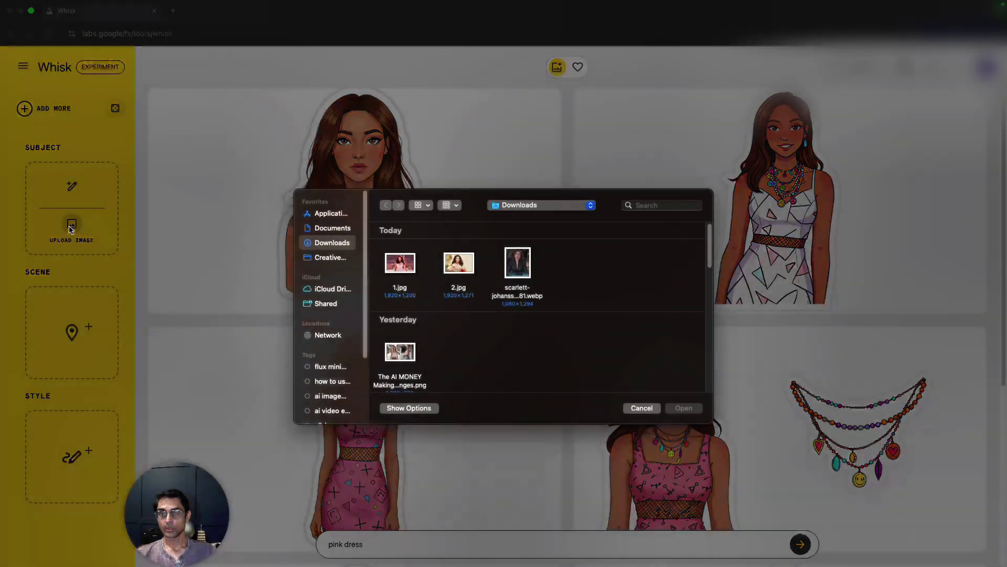
double_click(402, 270)
Step: Generate a scene image from the text prompt "Sitting in a Coffee shop"
mouse_move(72, 312)
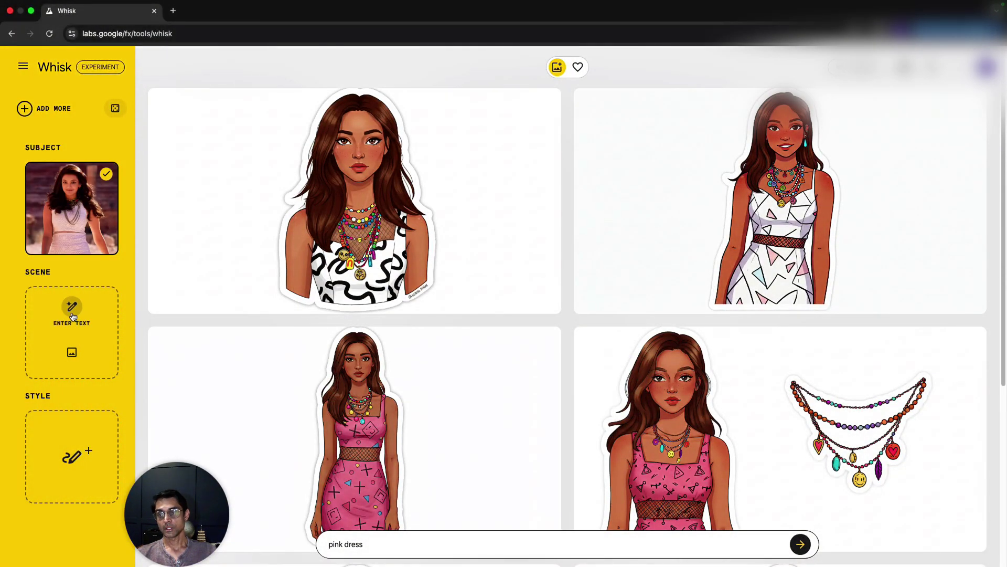
left_click(73, 317)
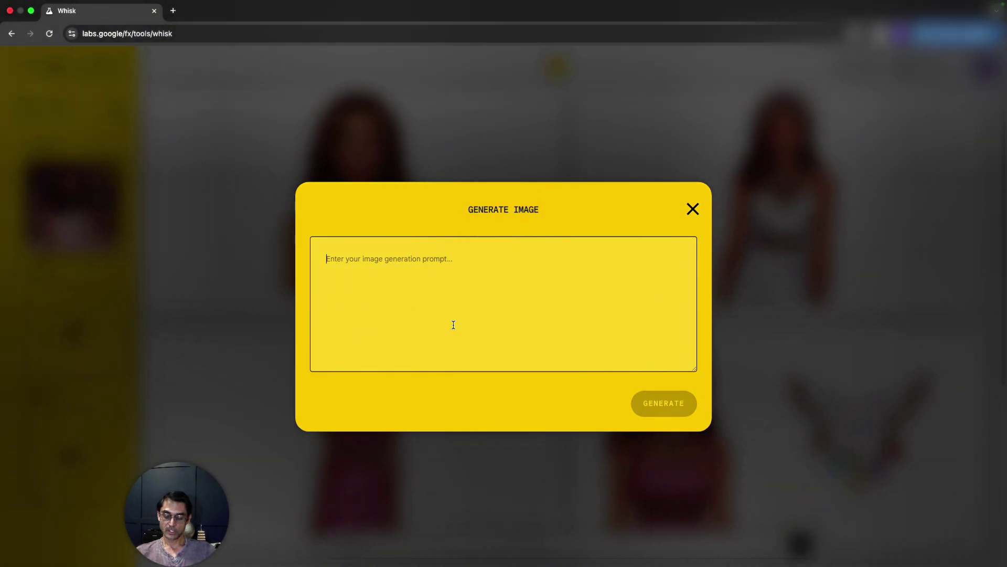
type("c")
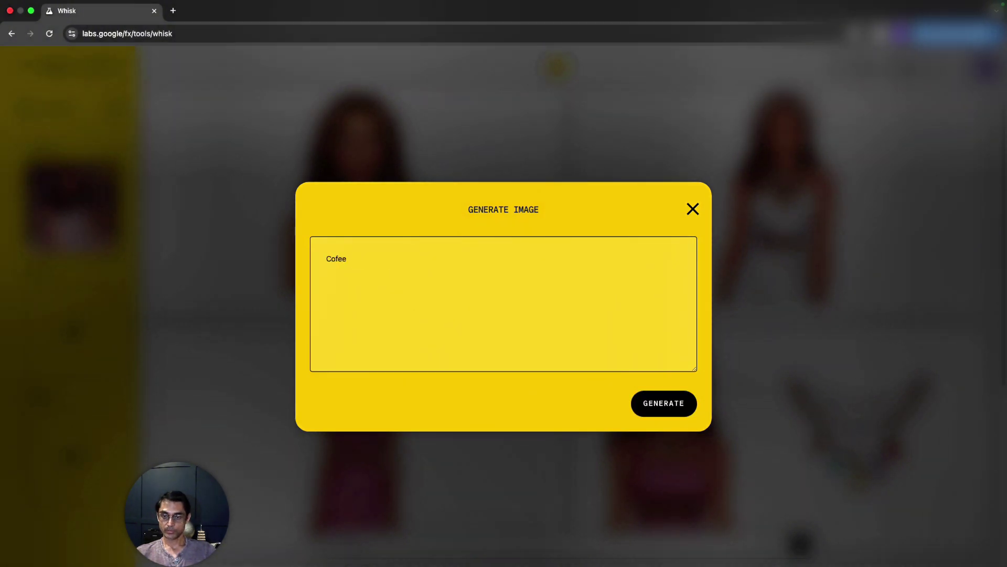
type("ofee shop")
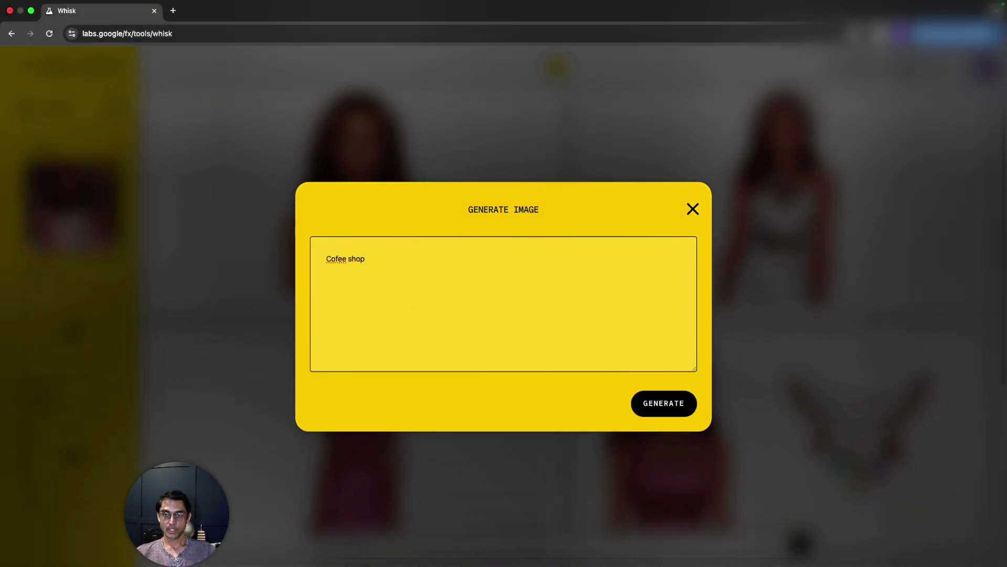
left_click(325, 259)
type("Sitting in a")
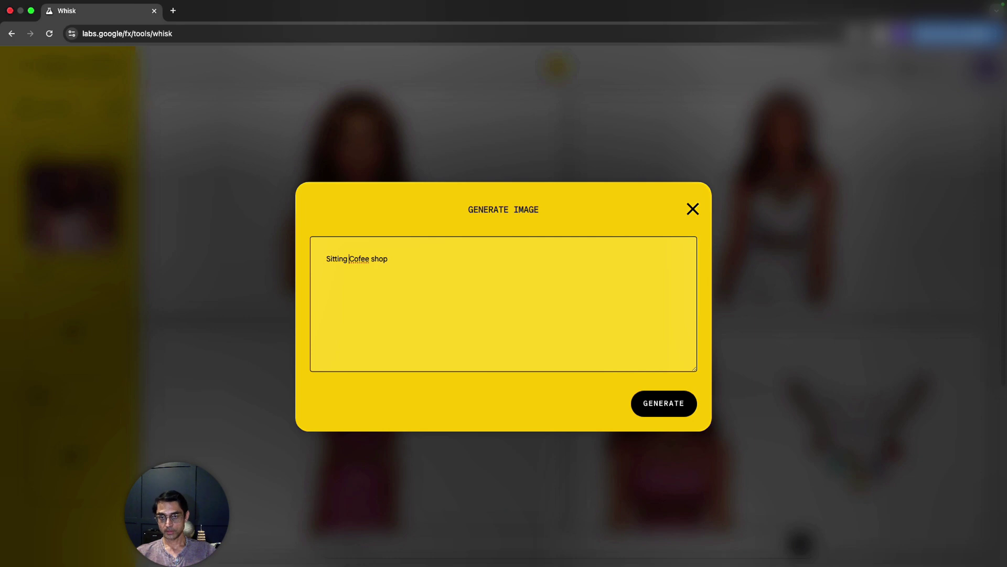
left_click(374, 259)
type("f")
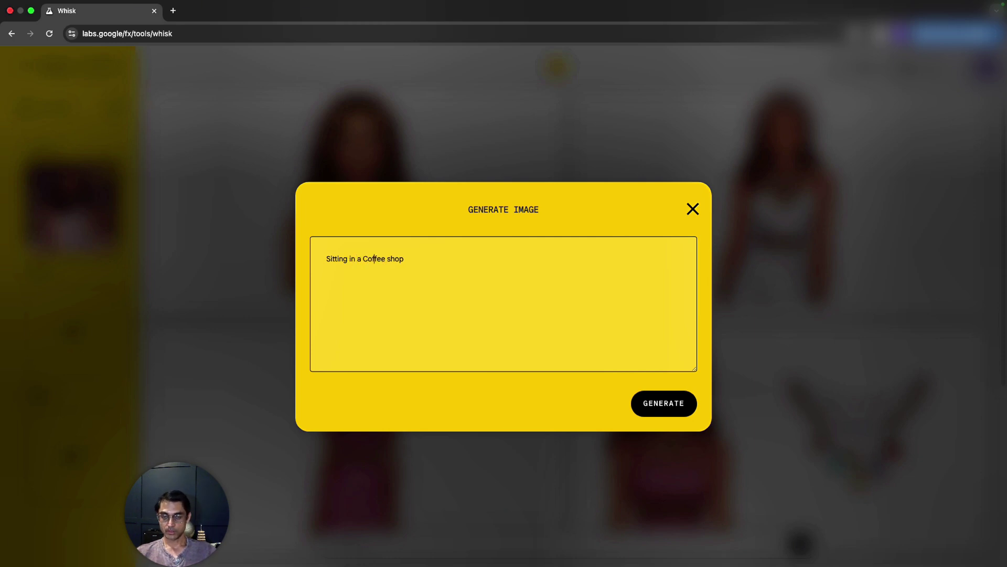
left_click(662, 403)
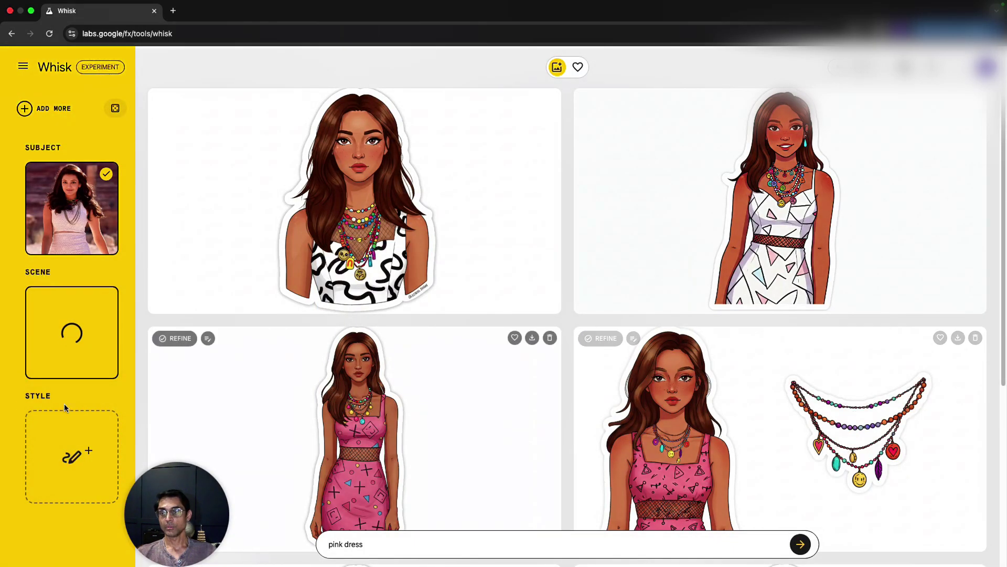
mouse_move(84, 346)
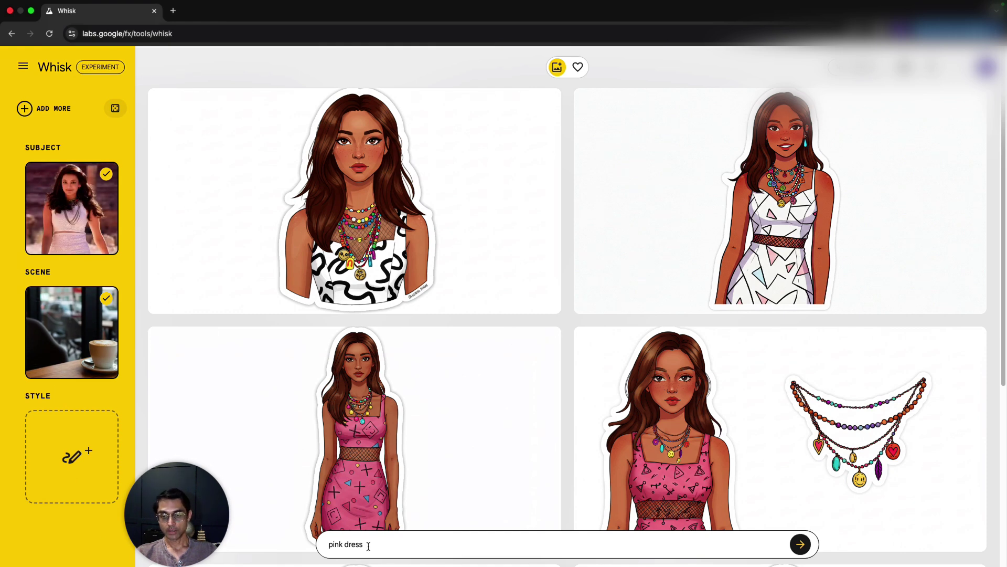
Step: Clear the additional details text and generate images from the subject and scene, leaving the style empty
left_click_drag(373, 543, 288, 547)
key("BackSpace")
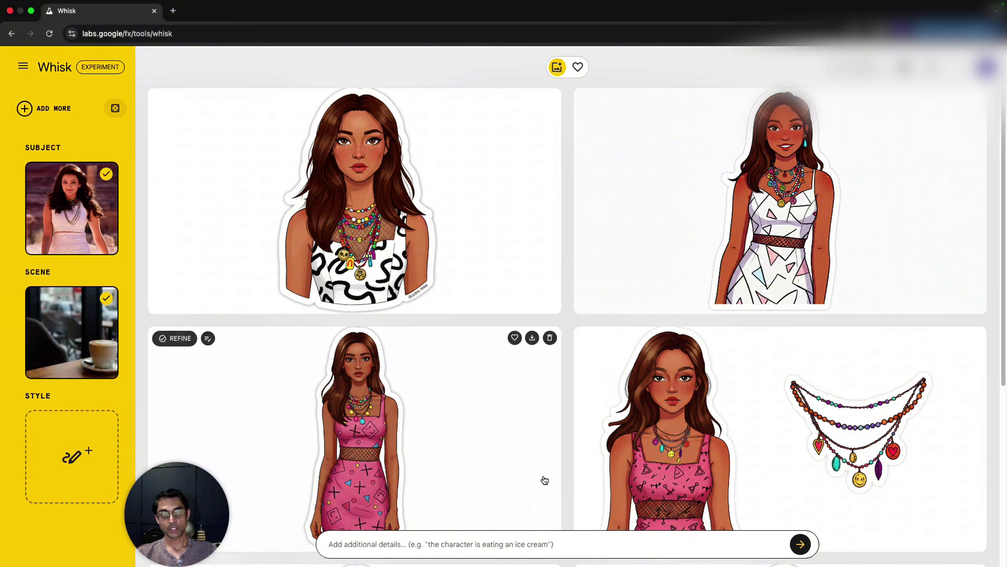
mouse_move(99, 456)
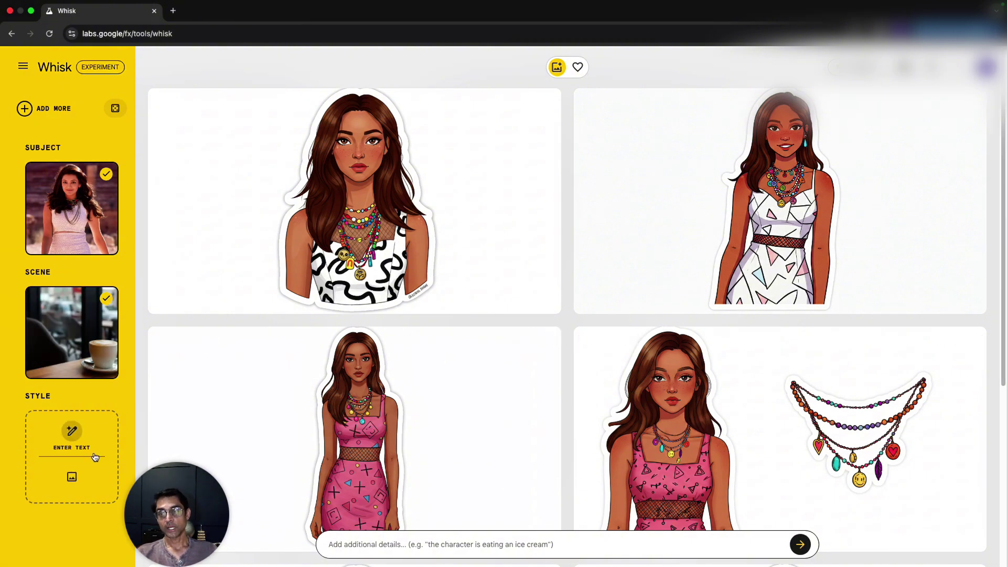
mouse_move(84, 224)
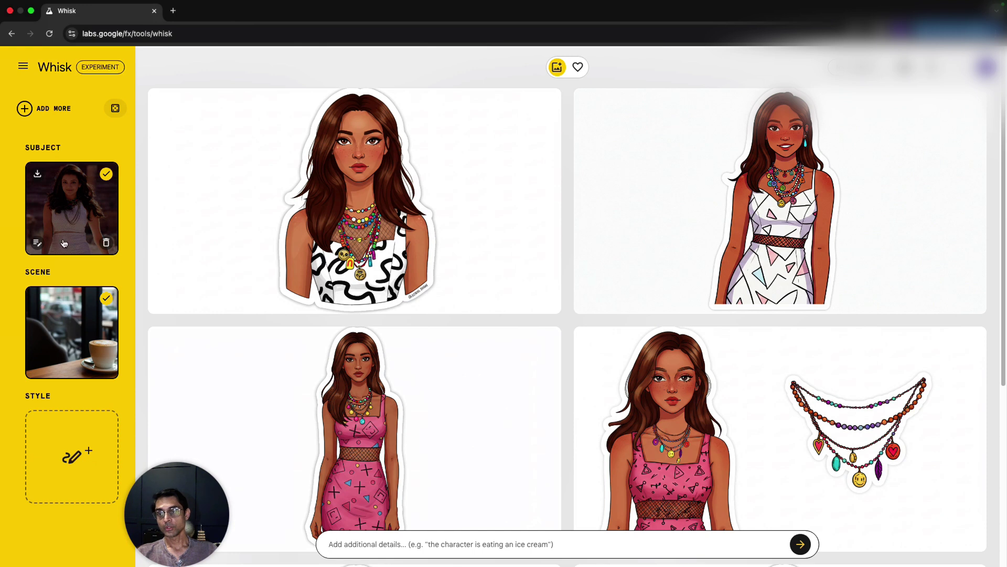
mouse_move(64, 317)
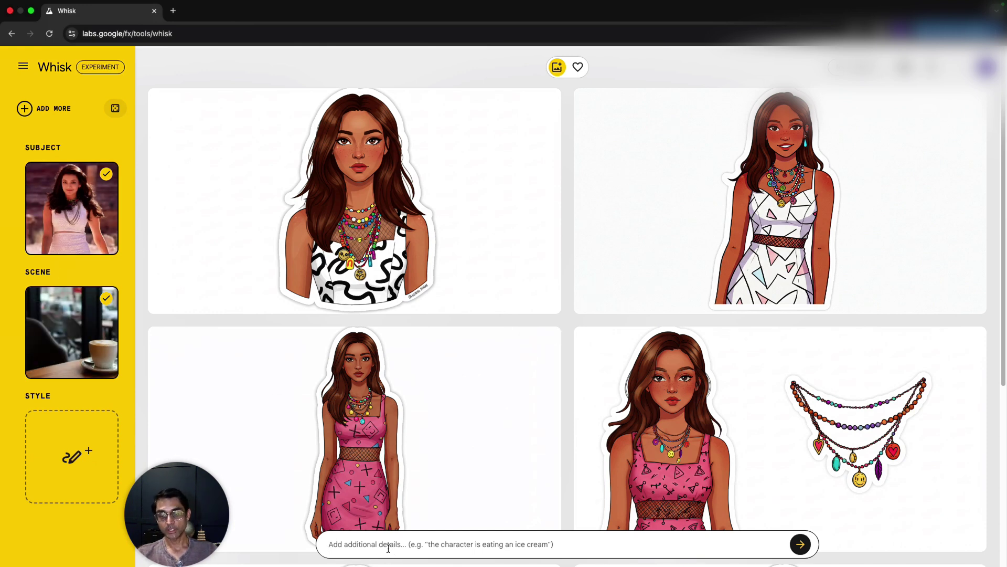
left_click(369, 546)
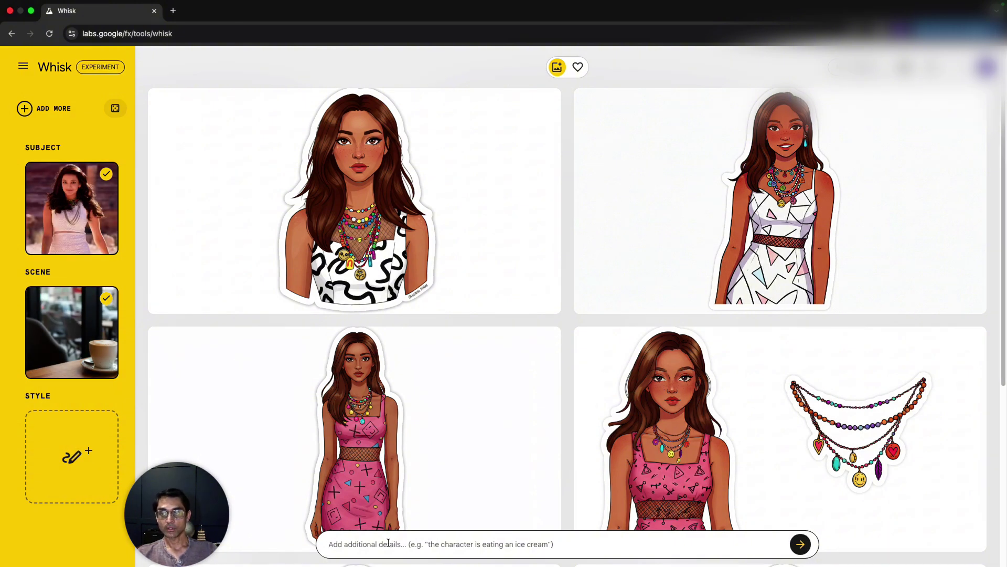
left_click(792, 547)
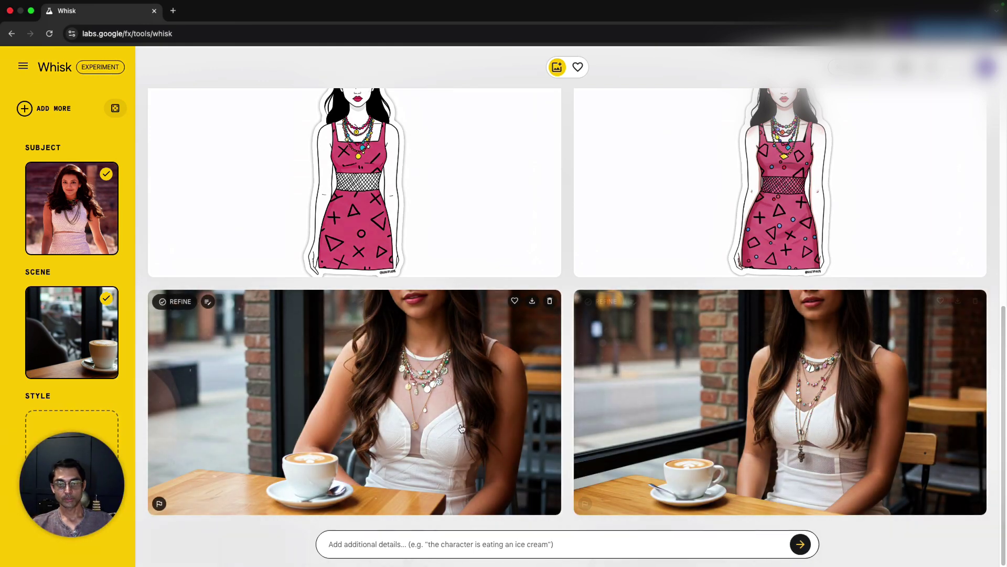
Step: Enlarge each of the two white-dress coffee-shop images and examine them with their descriptions
left_click(471, 422)
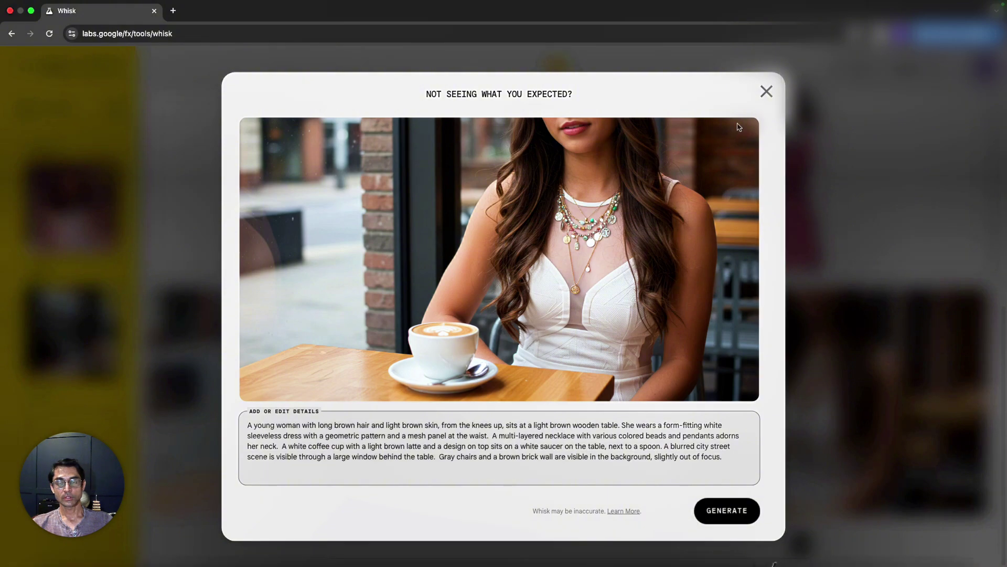
left_click(766, 93)
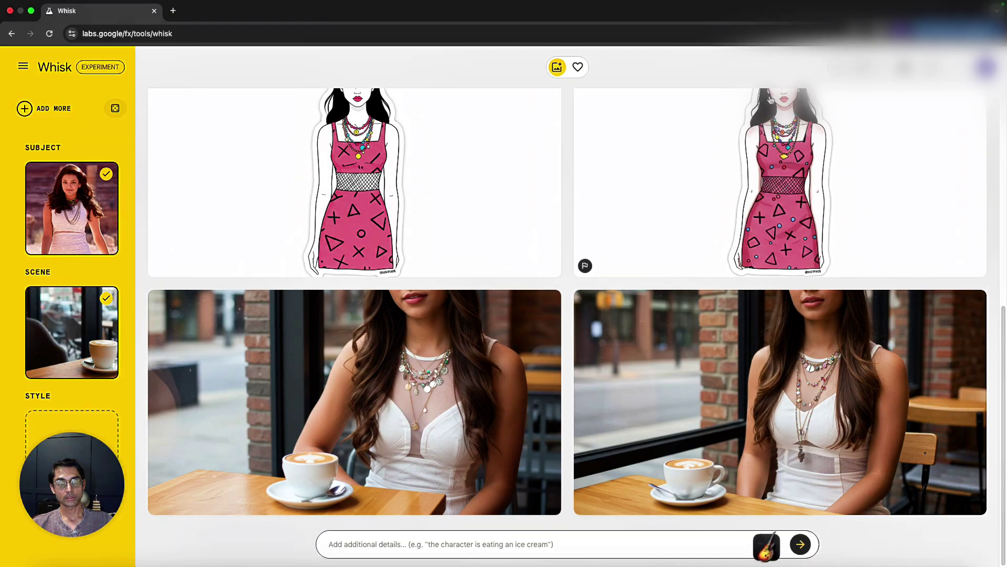
left_click(736, 351)
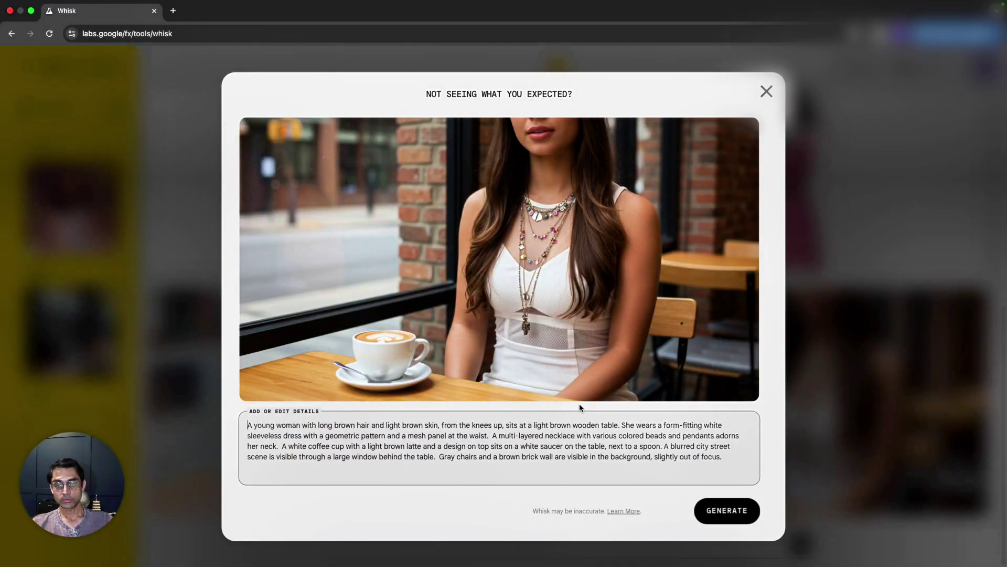
left_click(767, 92)
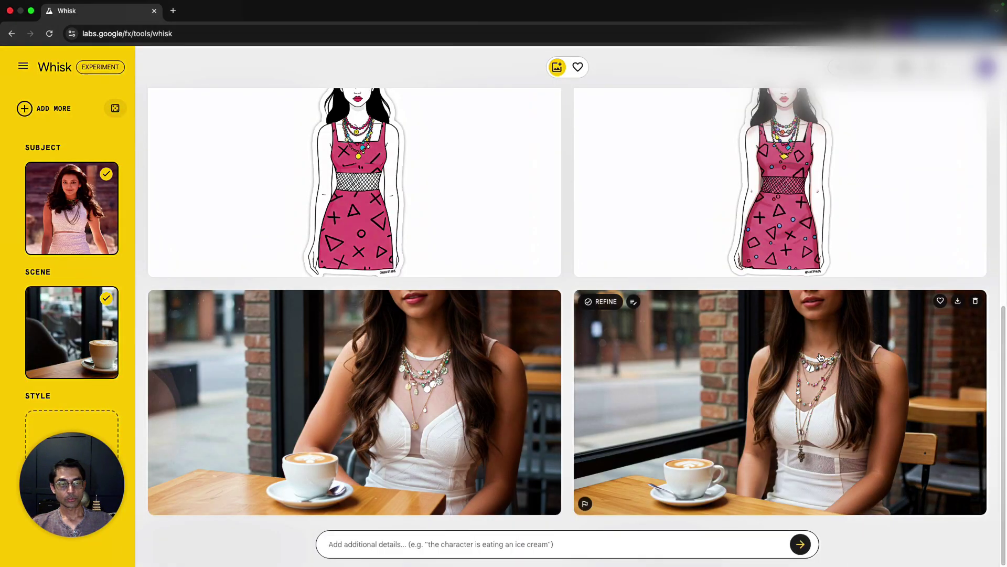
left_click(691, 359)
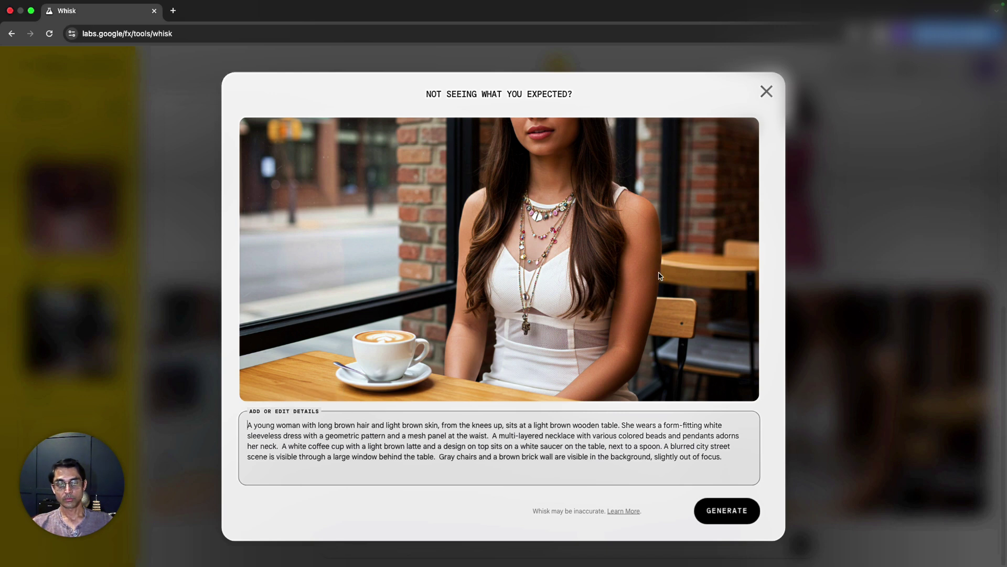
left_click(766, 92)
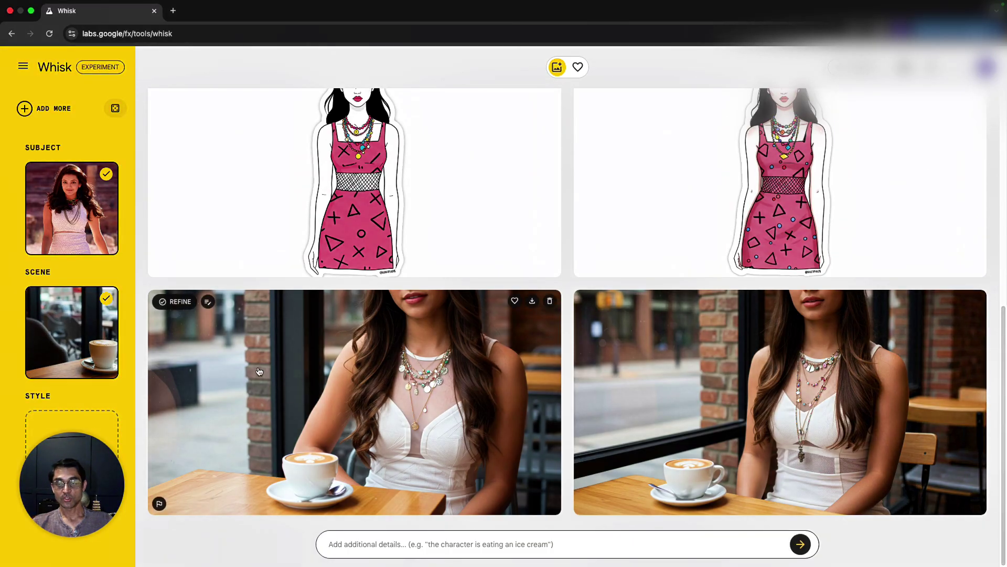
Step: Refine the first coffee-shop image with a Black dress, black hair, a Brown coffee cup and a brown saucer in its description, and regenerate
left_click(203, 302)
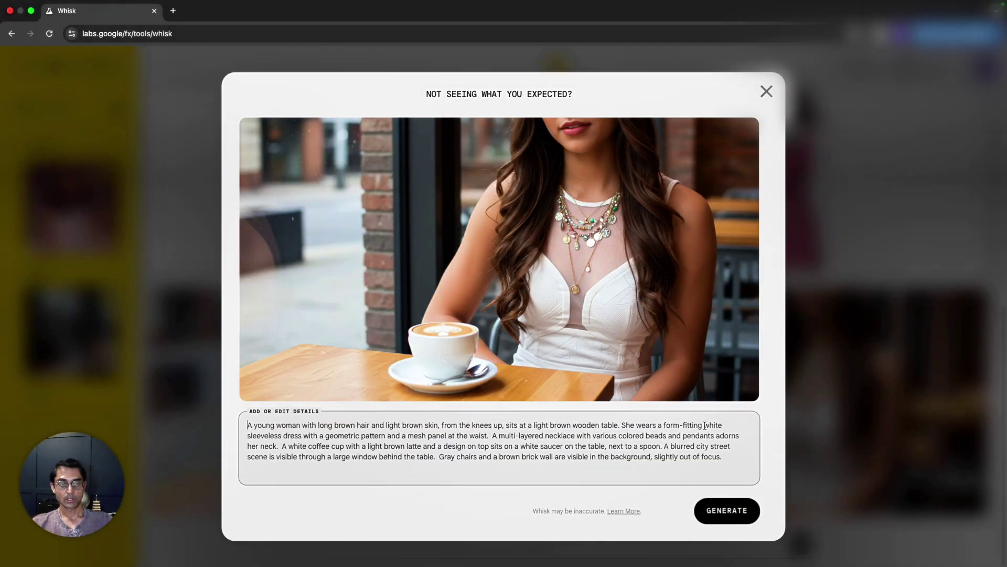
double_click(718, 425)
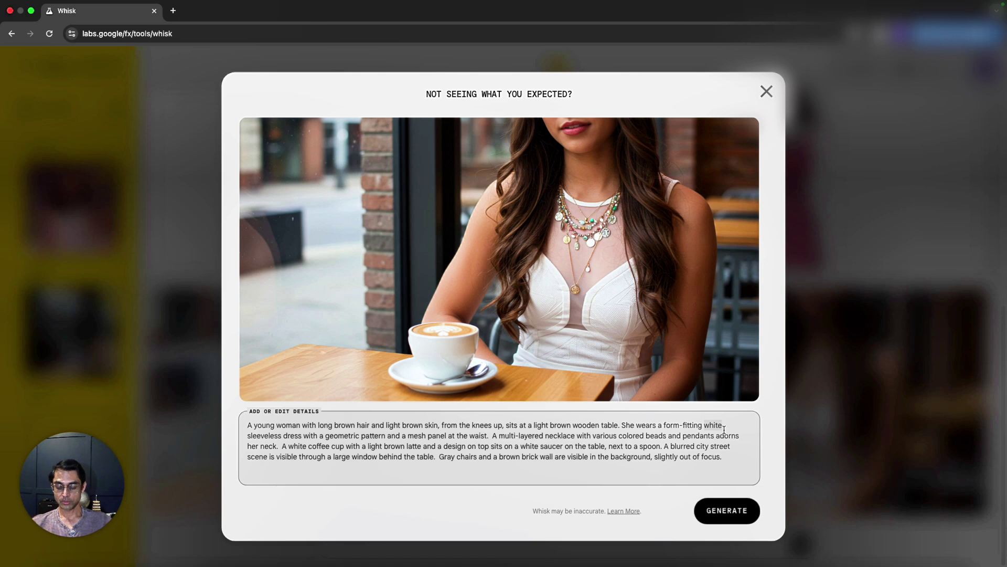
type("Black")
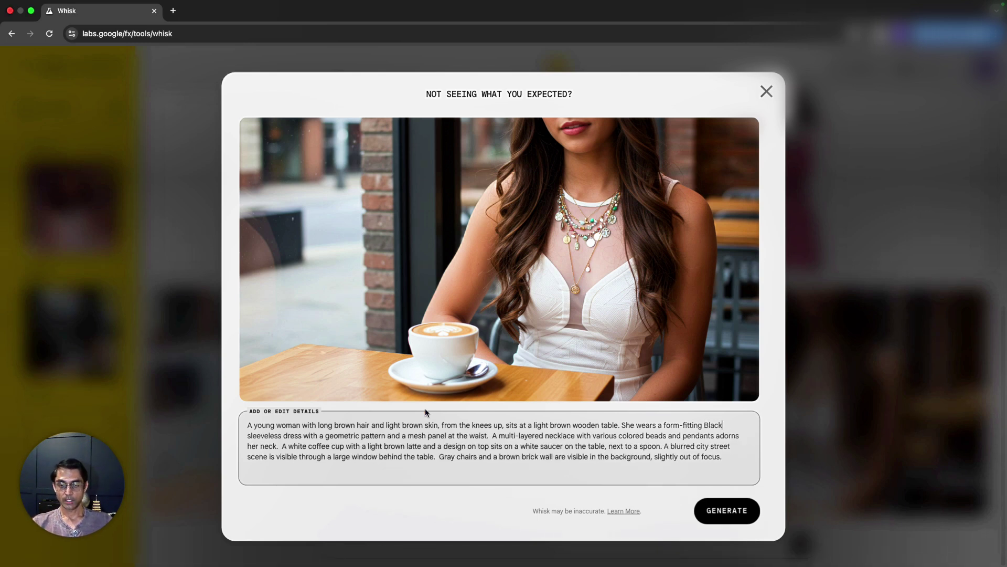
double_click(347, 426)
type("black")
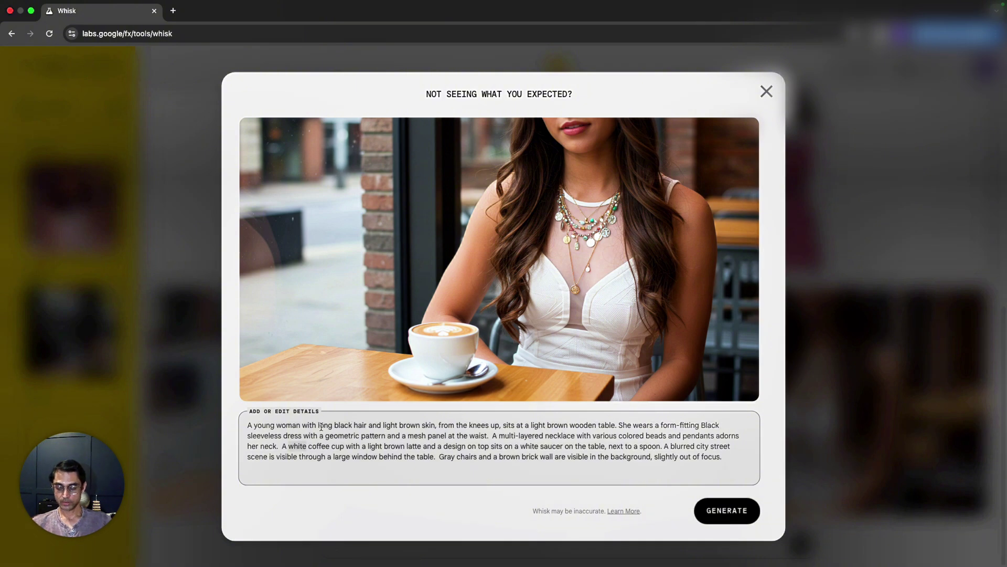
double_click(296, 446)
type("Brown")
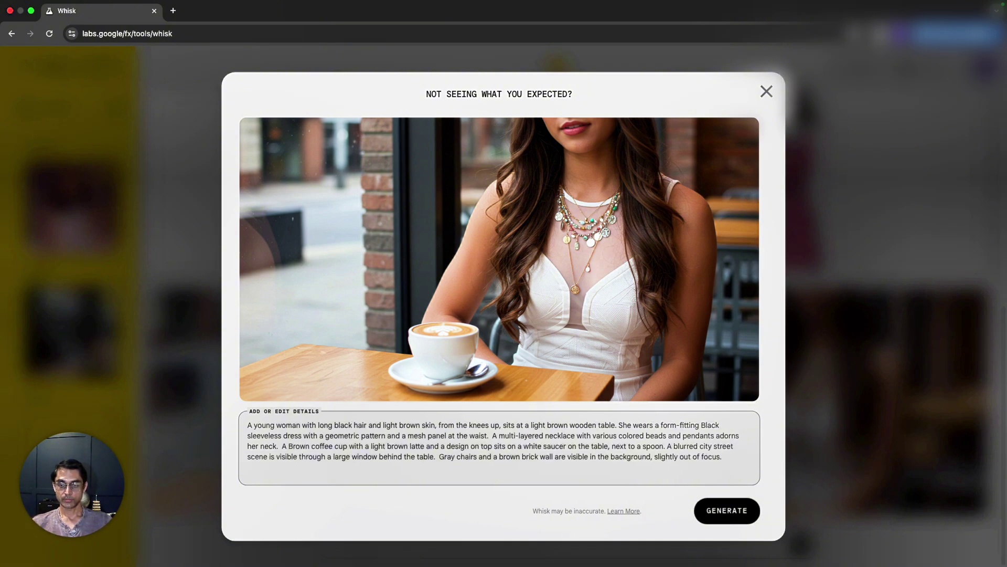
left_click(729, 511)
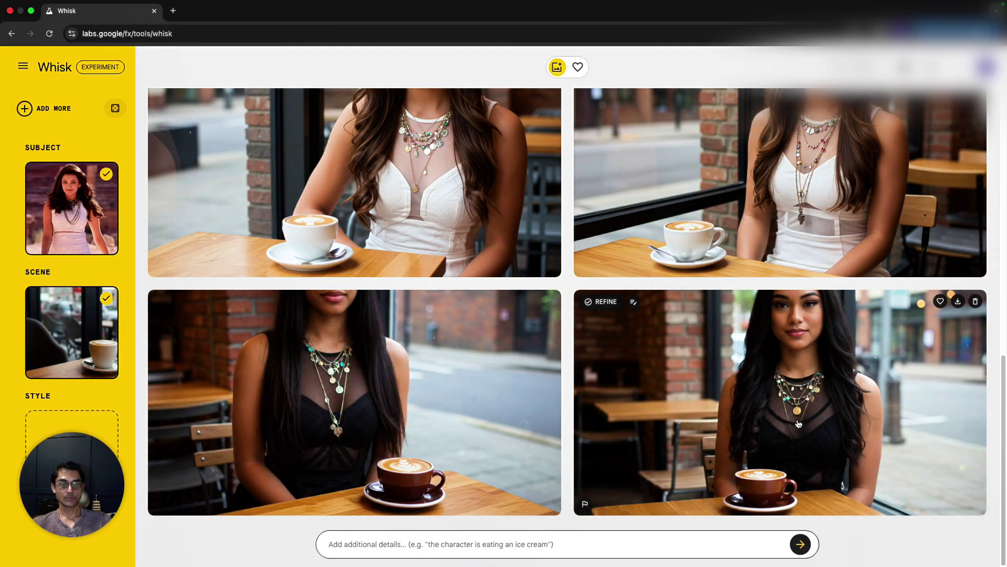
Step: Enlarge the refined black-dress image that shows the woman's full face and examine it
left_click(802, 422)
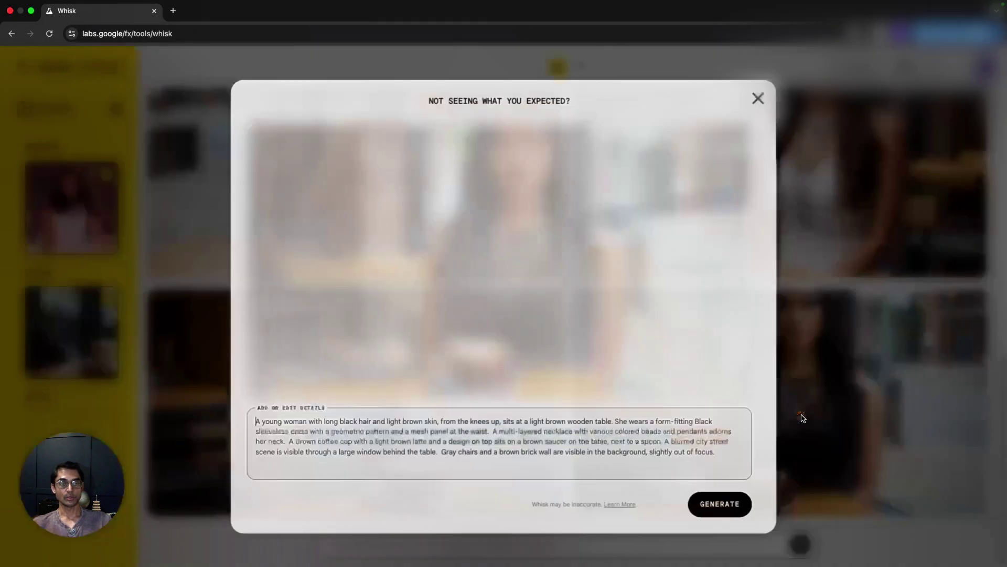
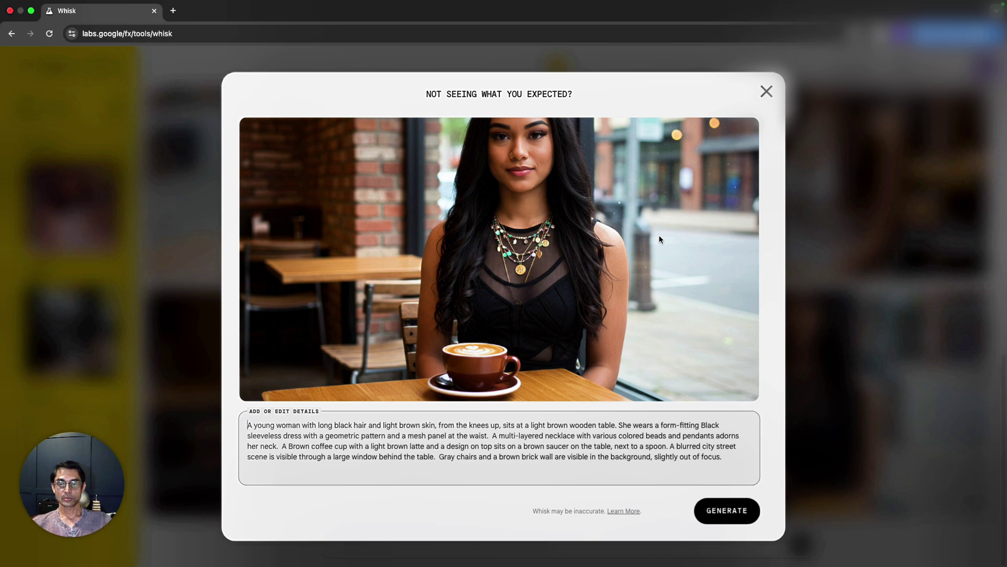
left_click(766, 93)
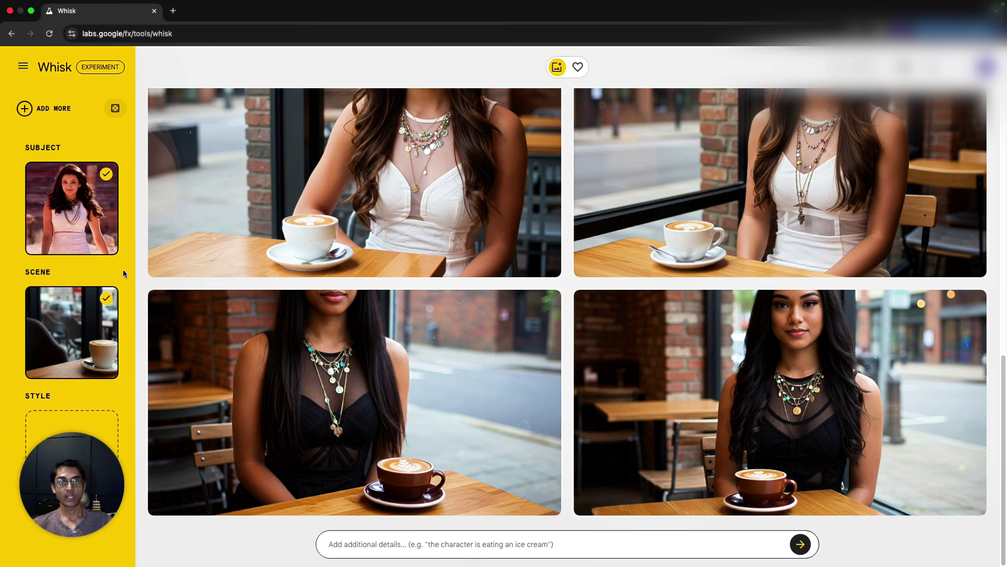
Step: Copy the entire description of the black-dress image that shows the woman's full face
mouse_move(304, 350)
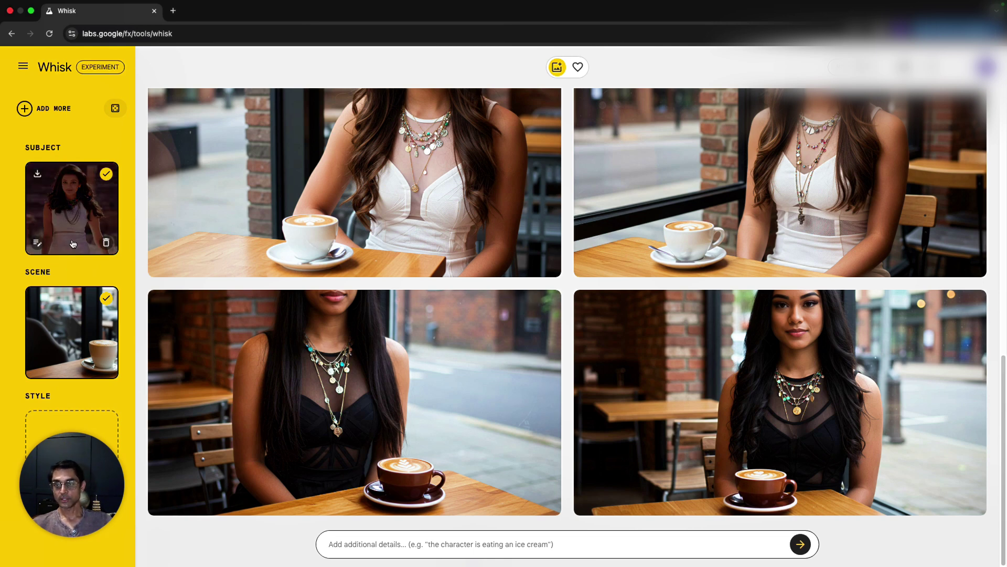
left_click(598, 302)
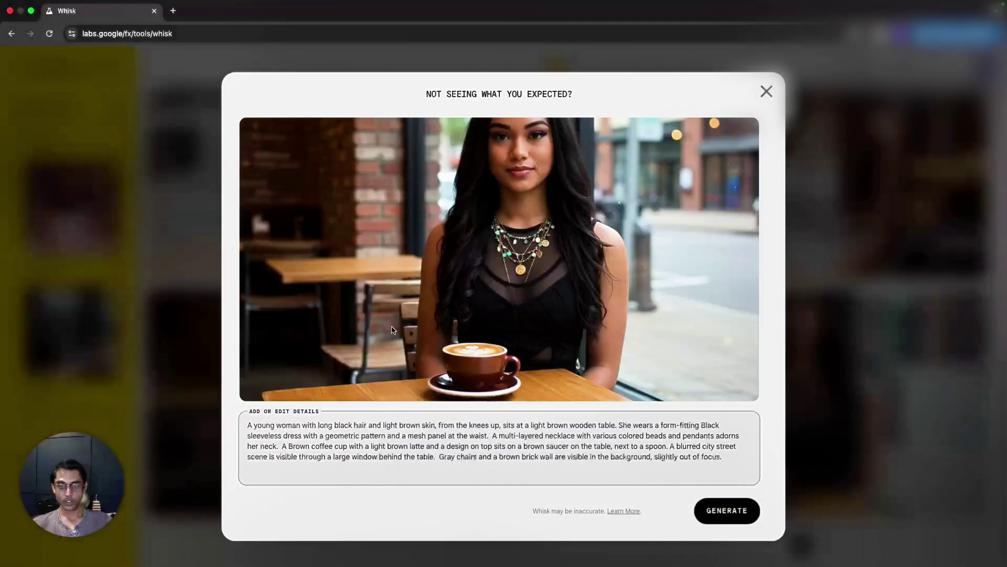
key("super+a")
key("super+c")
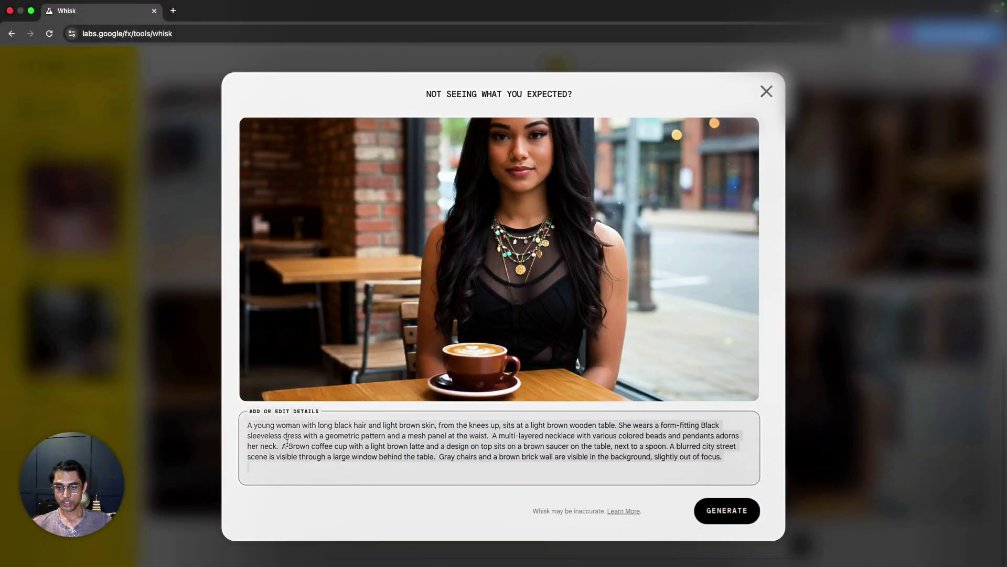
left_click(766, 92)
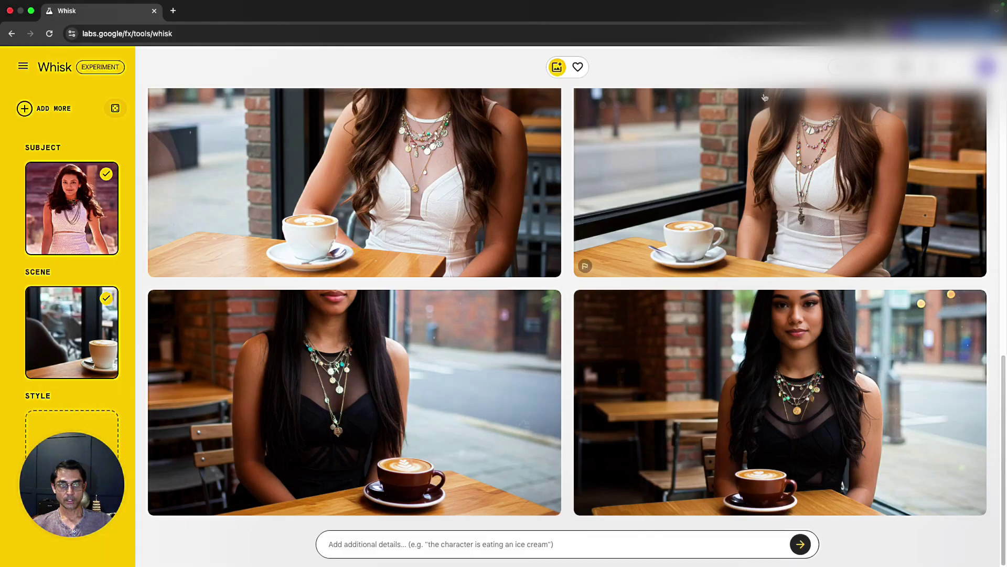
Step: Remove the current scene and subject images and paste the copied description as the text prompt for a new subject
left_click(106, 368)
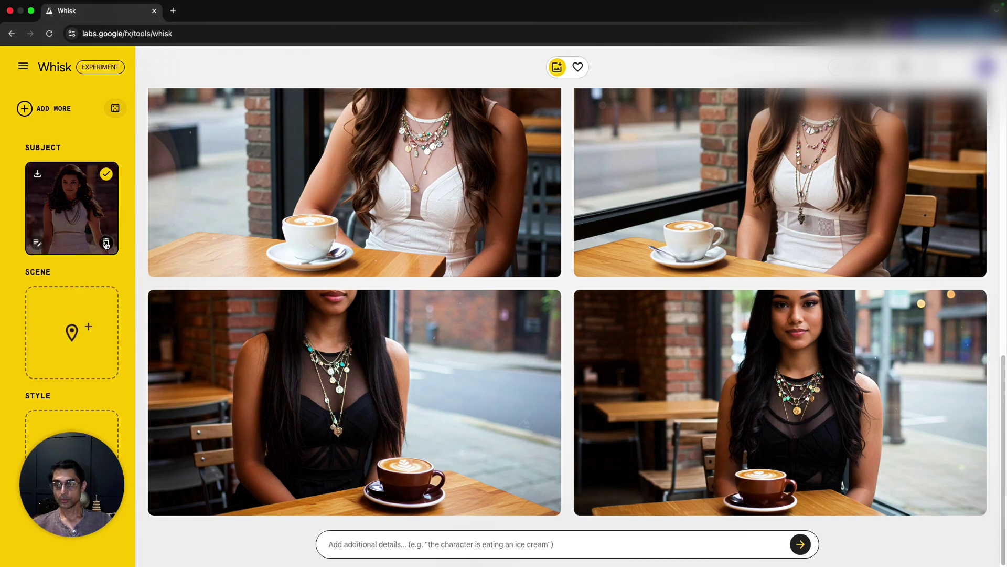
left_click(106, 243)
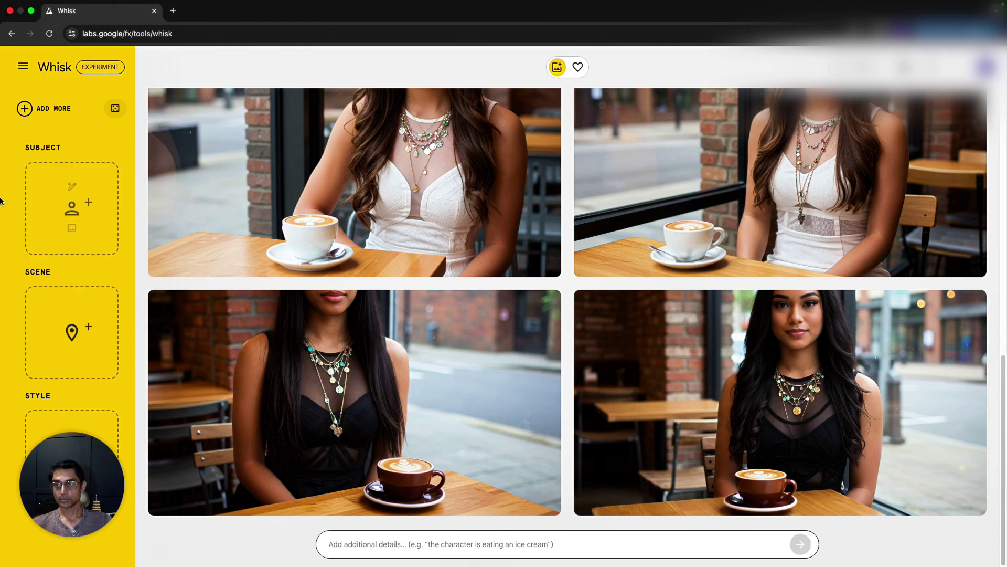
left_click(72, 185)
key("super+v")
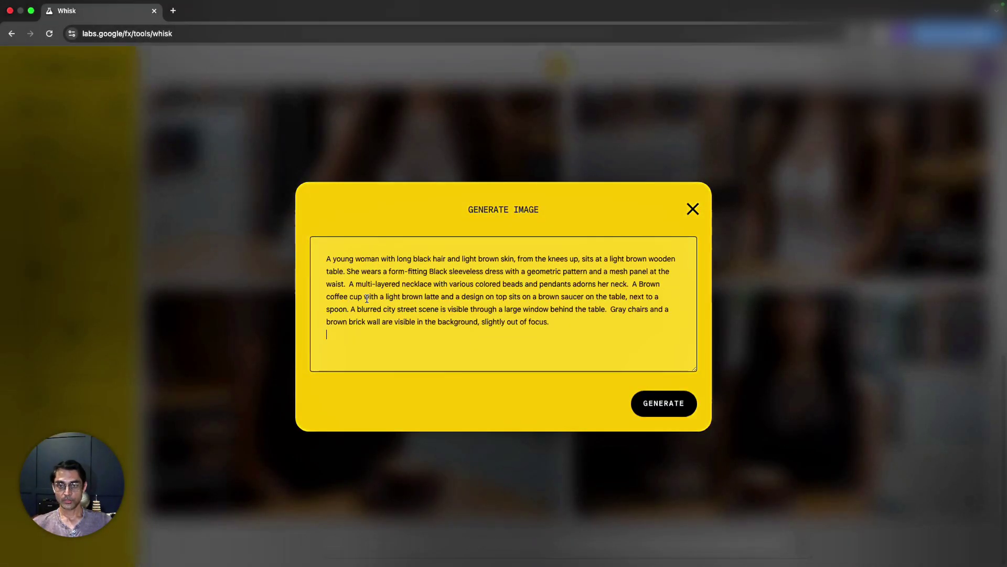
Step: Replace "young" with "middle aged" in the subject prompt
double_click(341, 260)
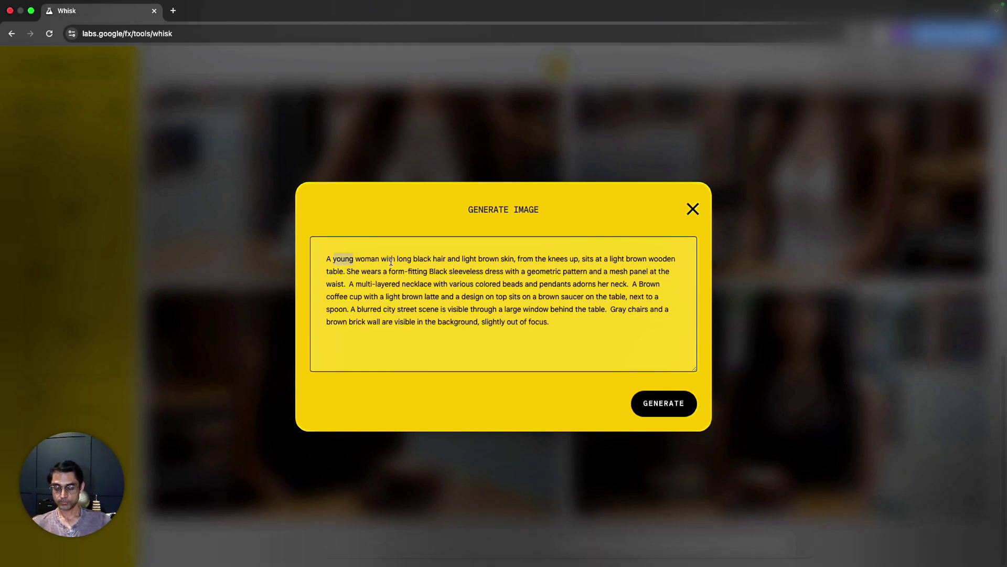
type("mided")
key("BackSpace")
key("BackSpace")
type("dle aged")
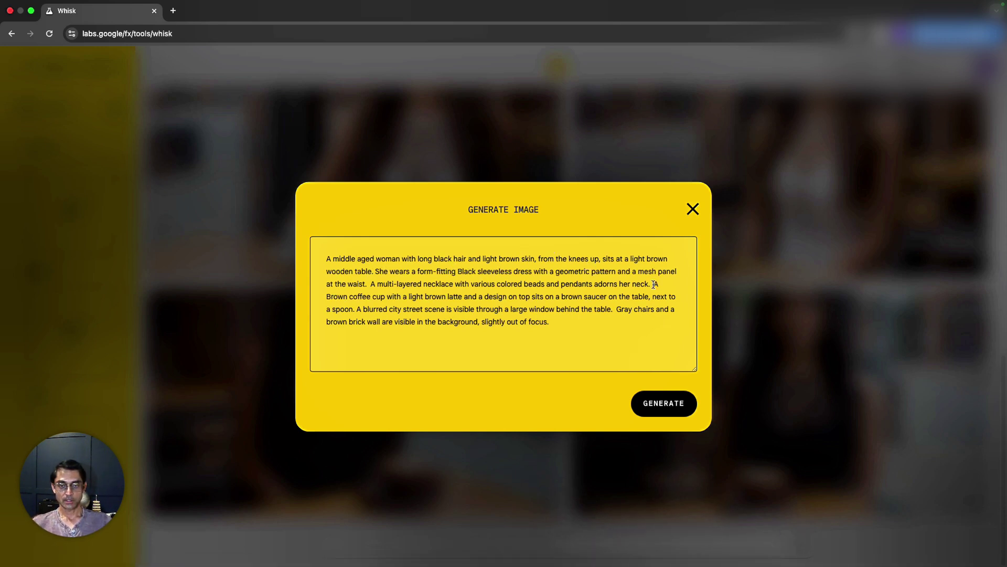
Step: Delete everything from "A Brown coffee cup" onward in the prompt and generate the subject image
left_click_drag(654, 284, 662, 323)
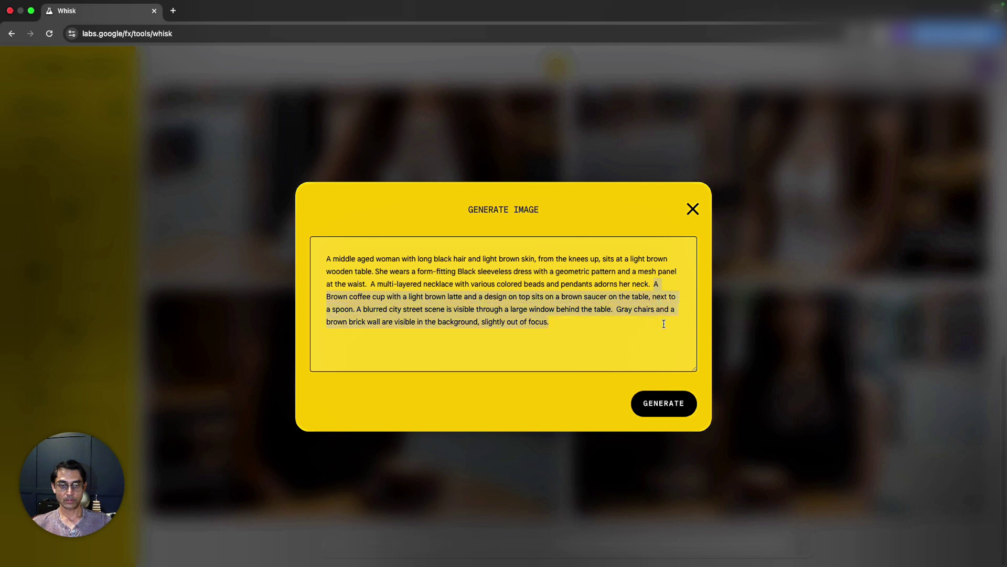
key("BackSpace")
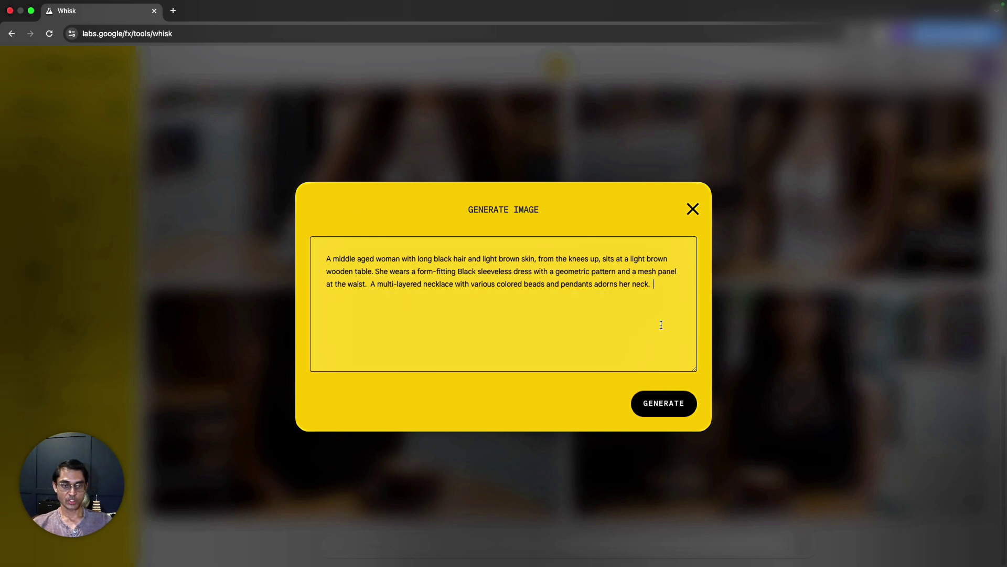
left_click(672, 407)
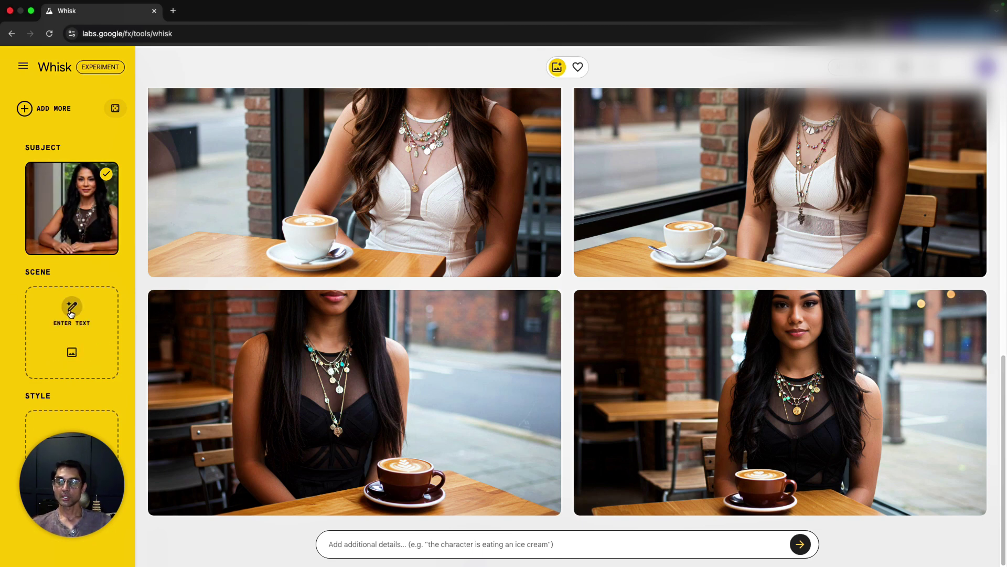
Step: Generate a scene image from the prompt "Snow mountain Restaurant" and create images combining it with the new subject
left_click(72, 309)
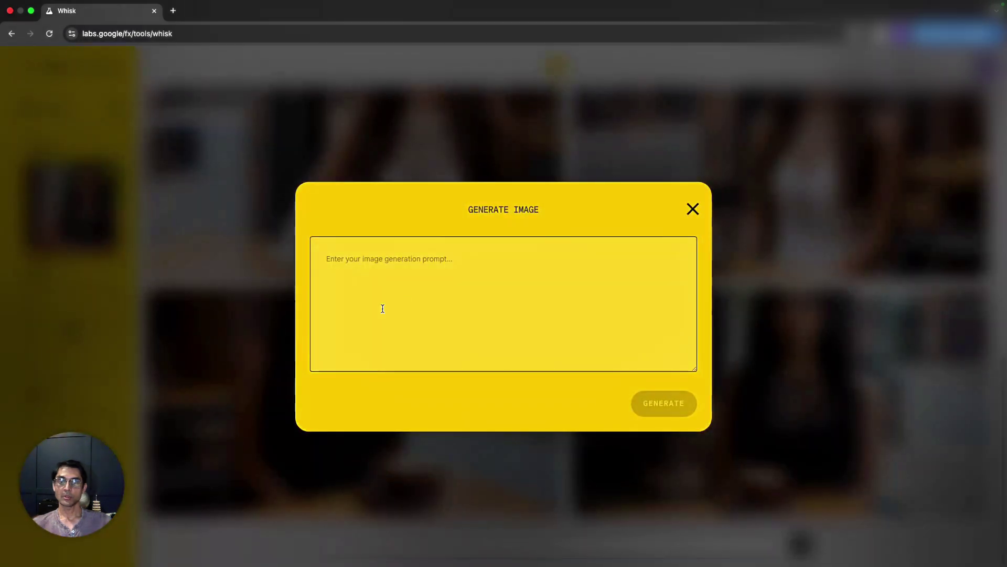
left_click(408, 299)
type("Snow mountain ")
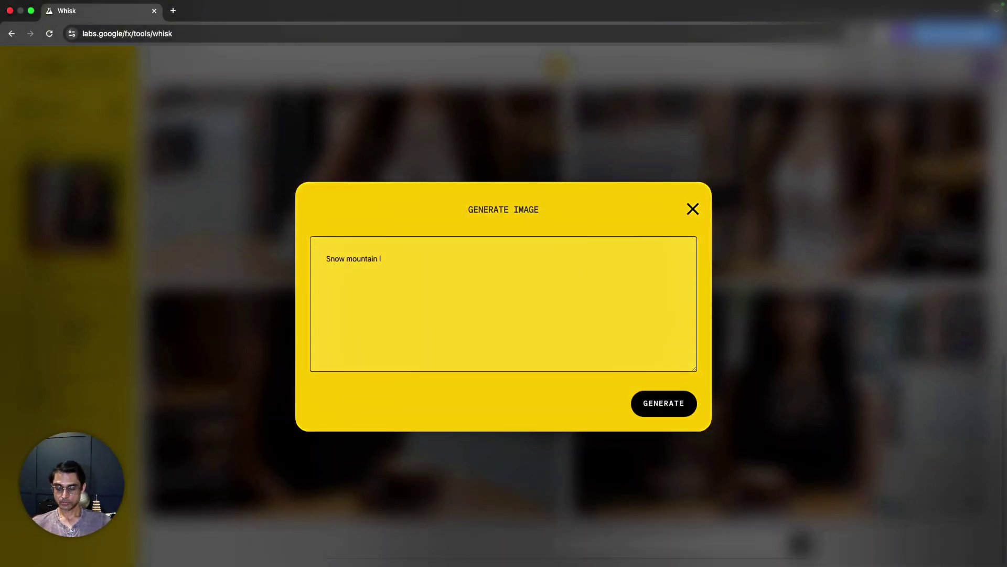
type("Restaurant")
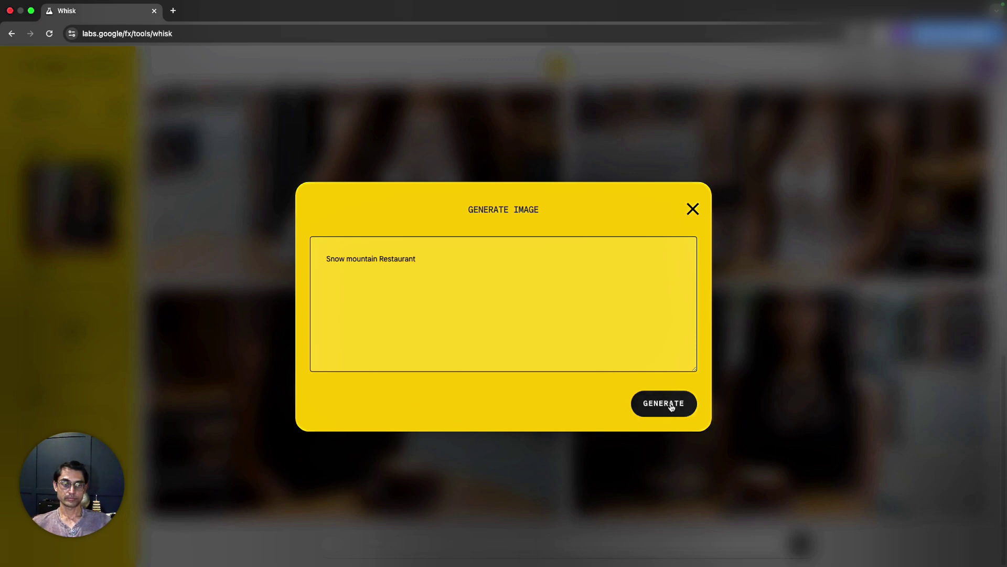
left_click(671, 407)
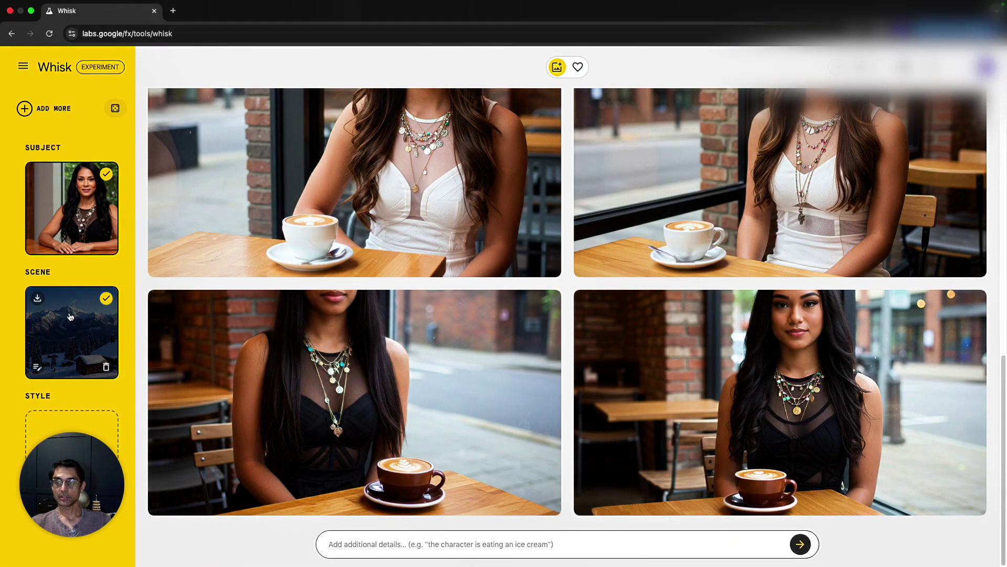
left_click(798, 543)
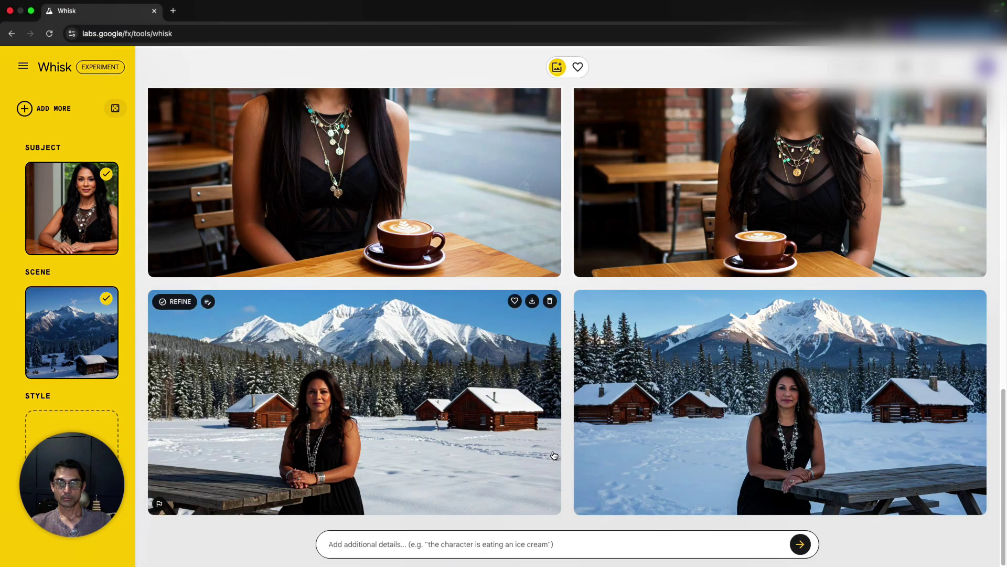
Step: Enlarge both snowy mountain images one after the other and examine them with their descriptions
left_click(430, 436)
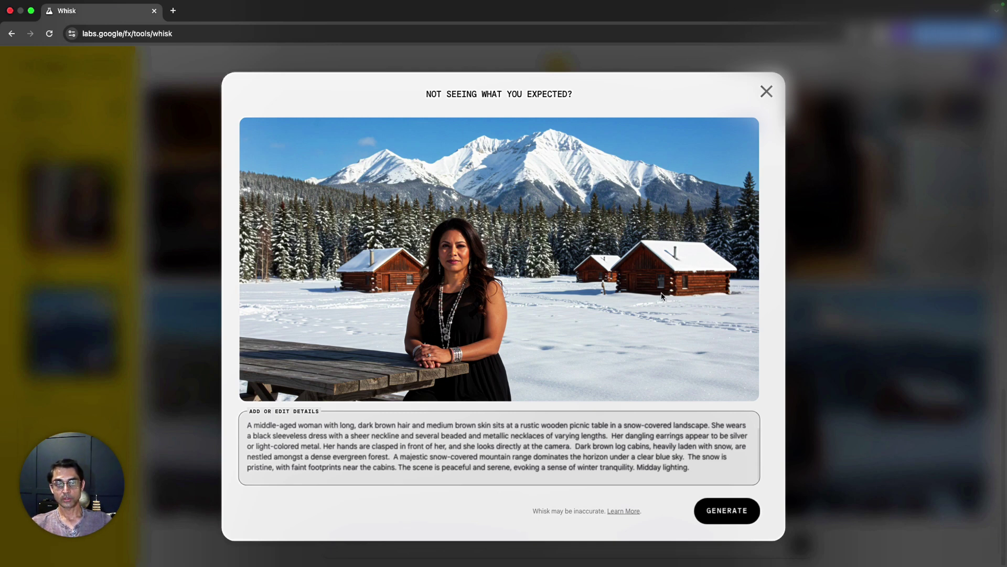
left_click(766, 94)
left_click(631, 299)
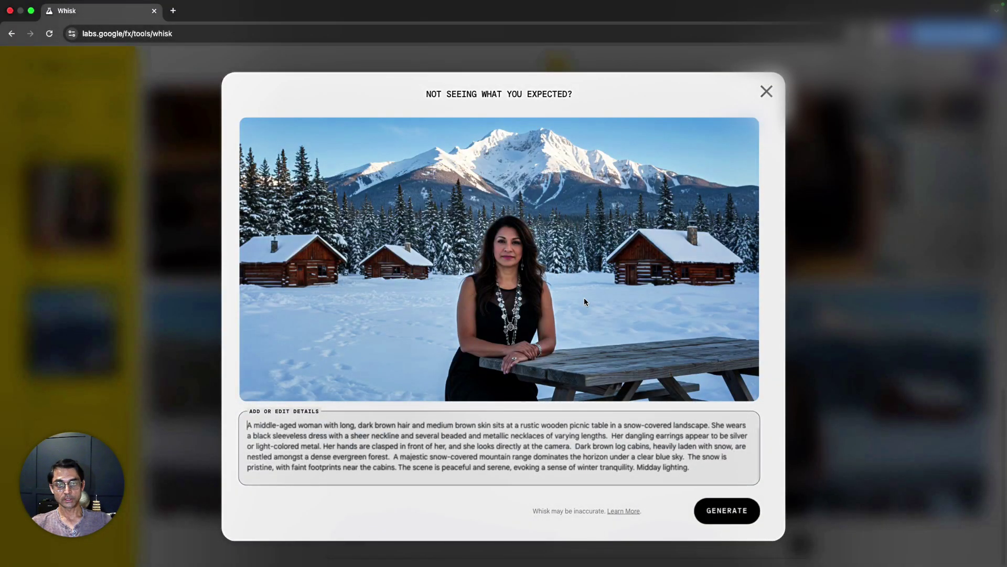
key("Escape")
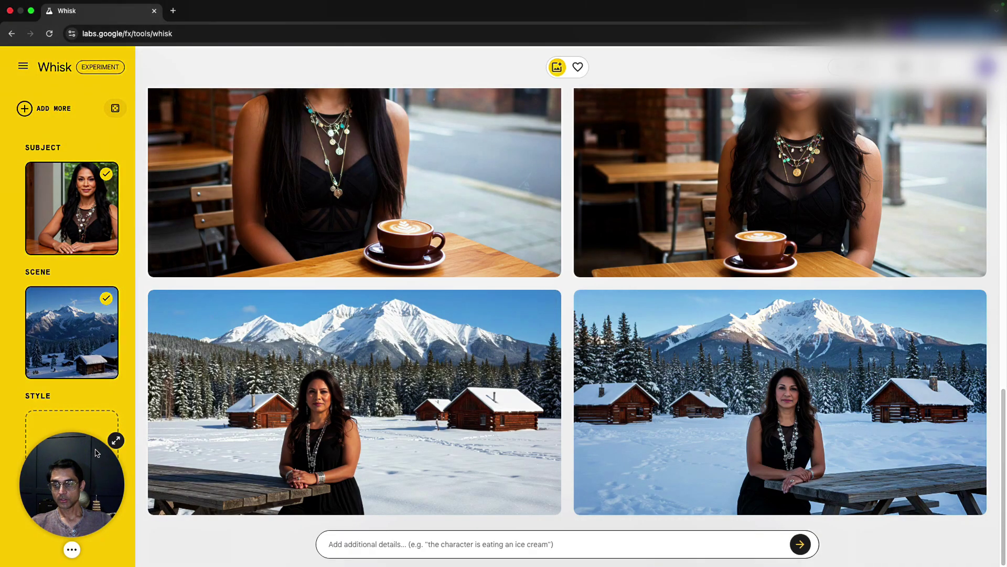
Step: Generate a style image from the prompt "Cinematic" and create images applying it to the current subject and scene
mouse_move(72, 481)
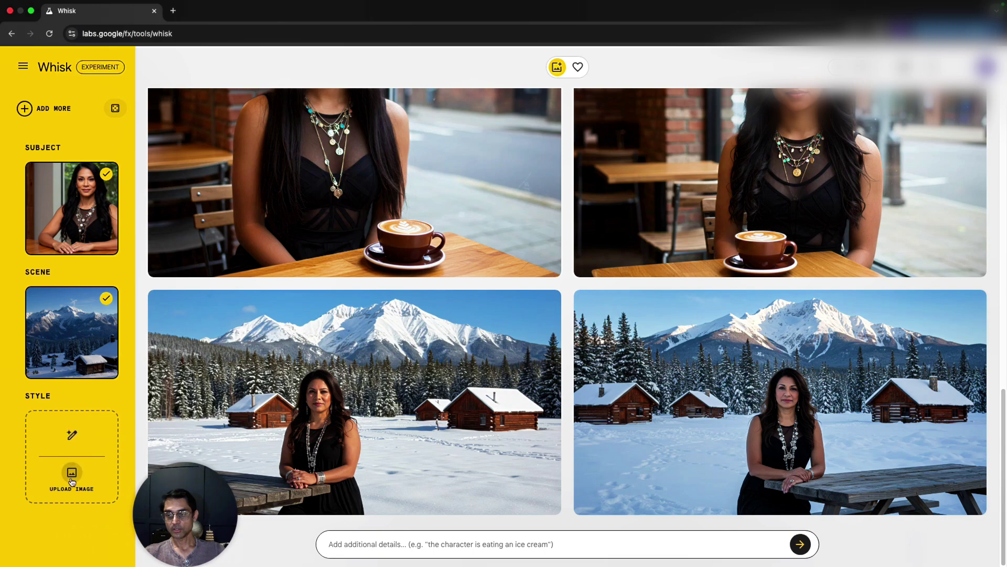
left_click(72, 434)
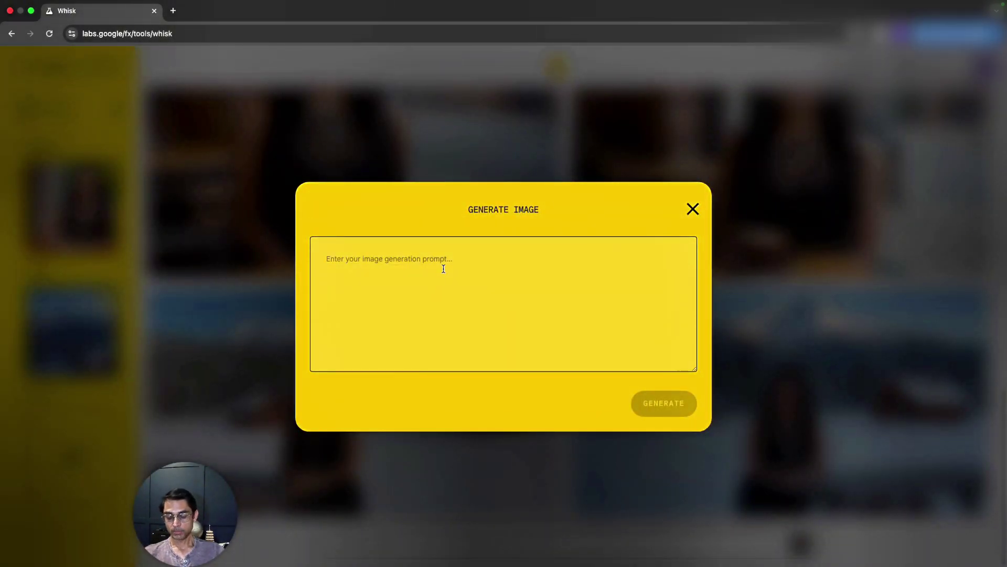
type("Cinematic")
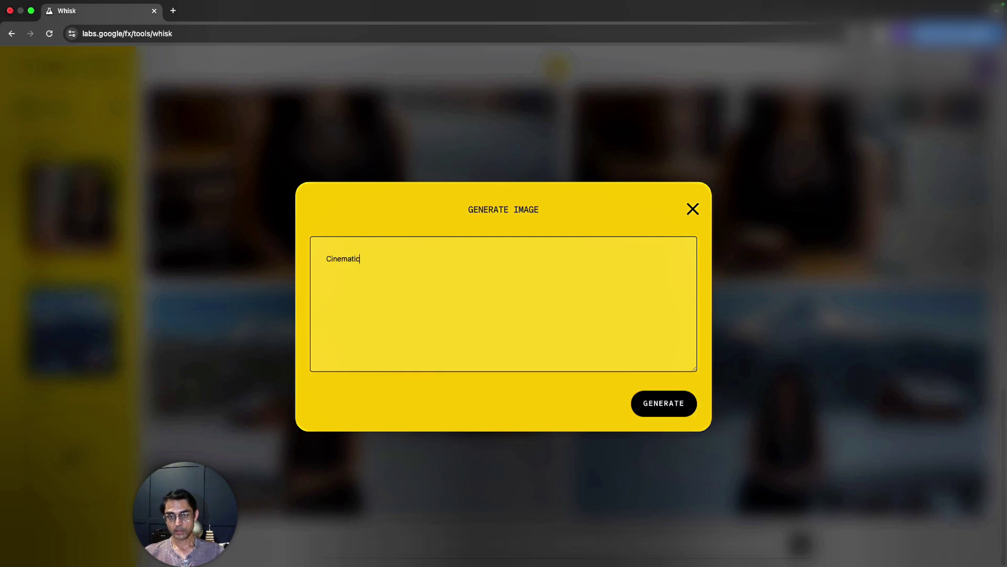
key("Return")
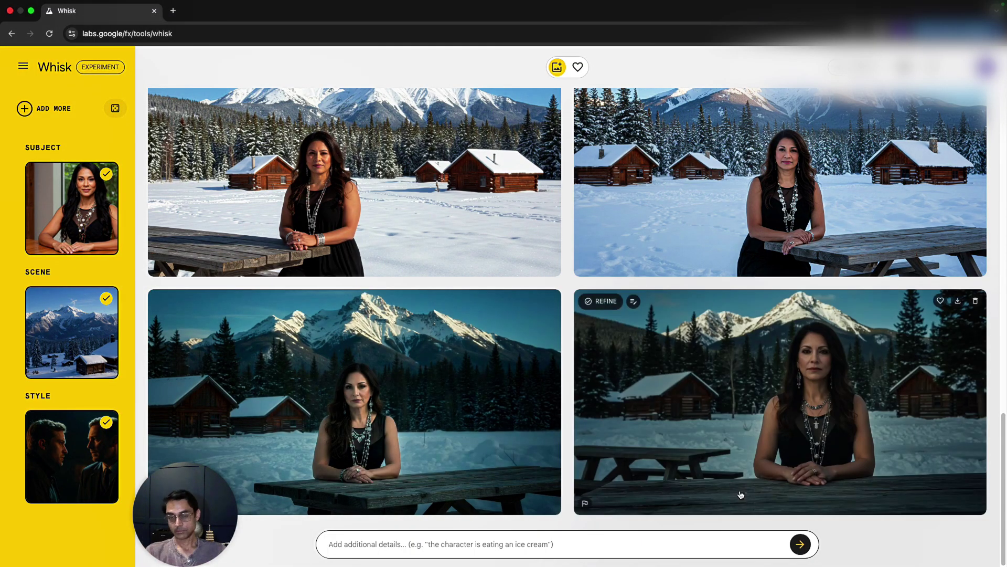
Step: Open the details of both cinematic snowy mountain images one after the other and examine them with their descriptions
left_click(463, 406)
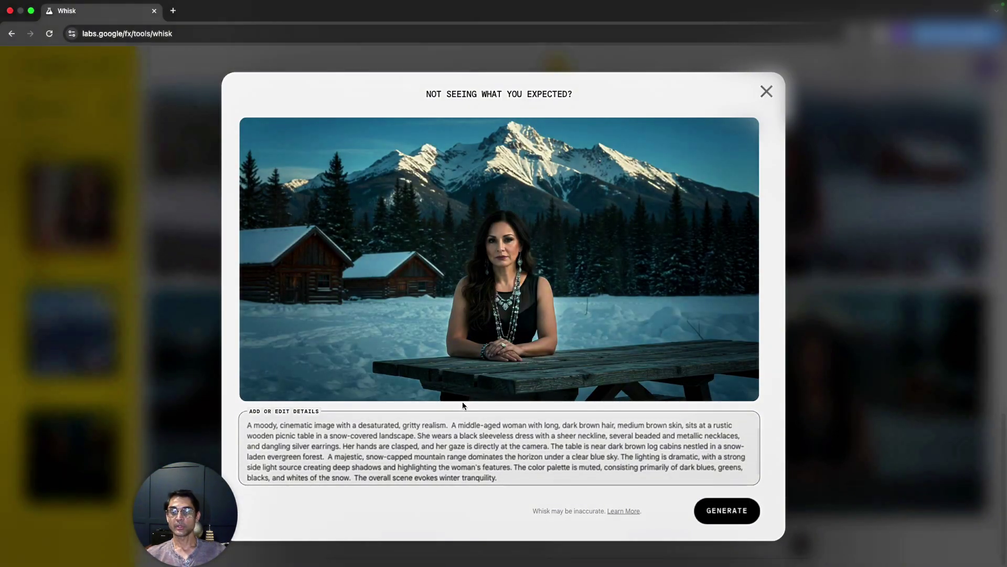
key("Escape")
left_click(764, 386)
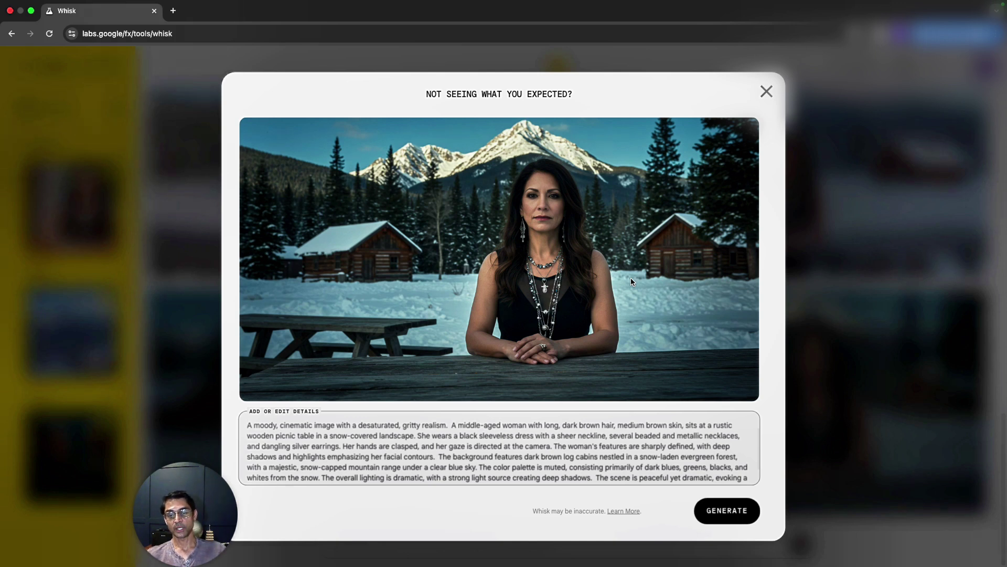
key("Escape")
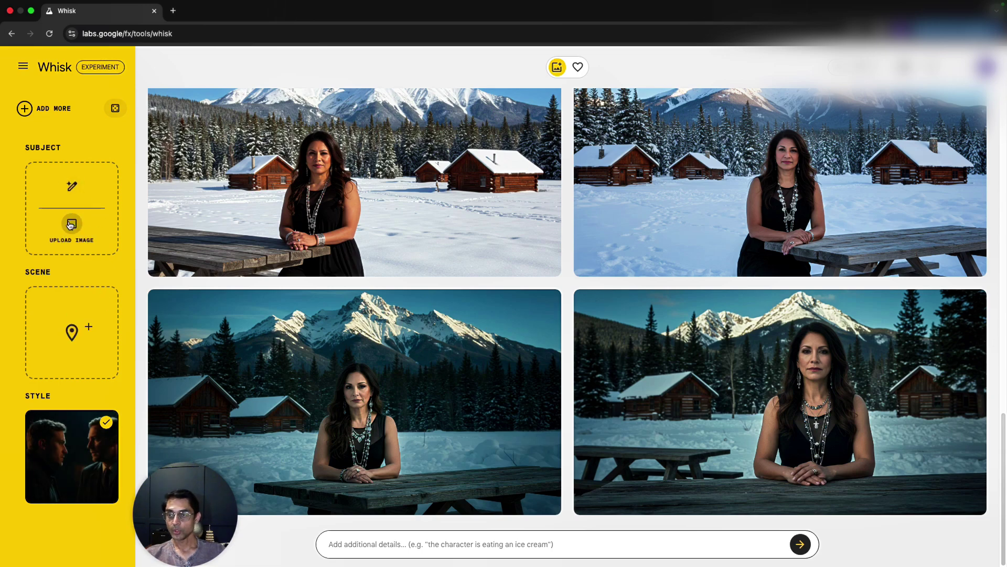
Step: Upload 2.jpg from the Downloads folder as the new subject image
left_click(71, 224)
left_click(459, 262)
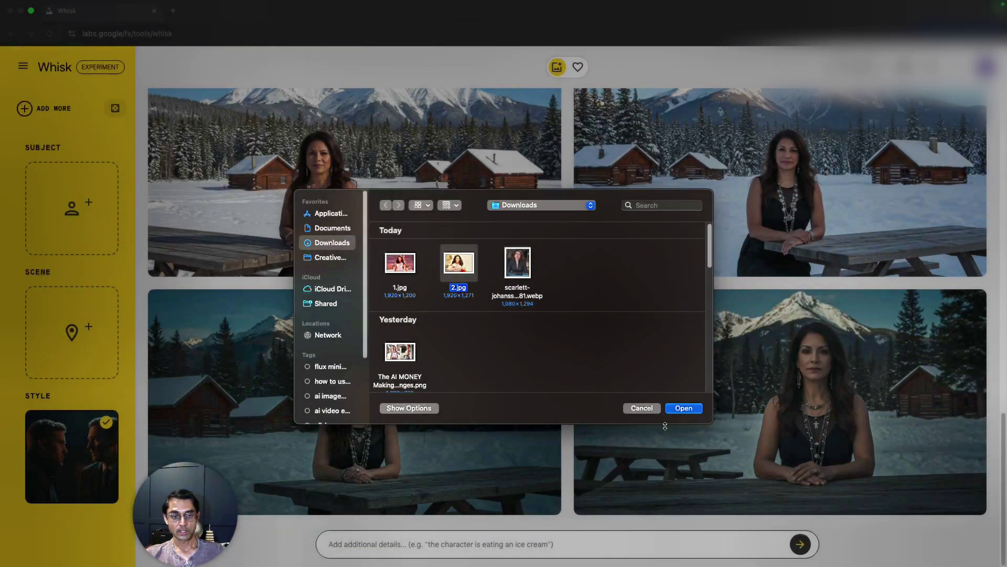
left_click(678, 410)
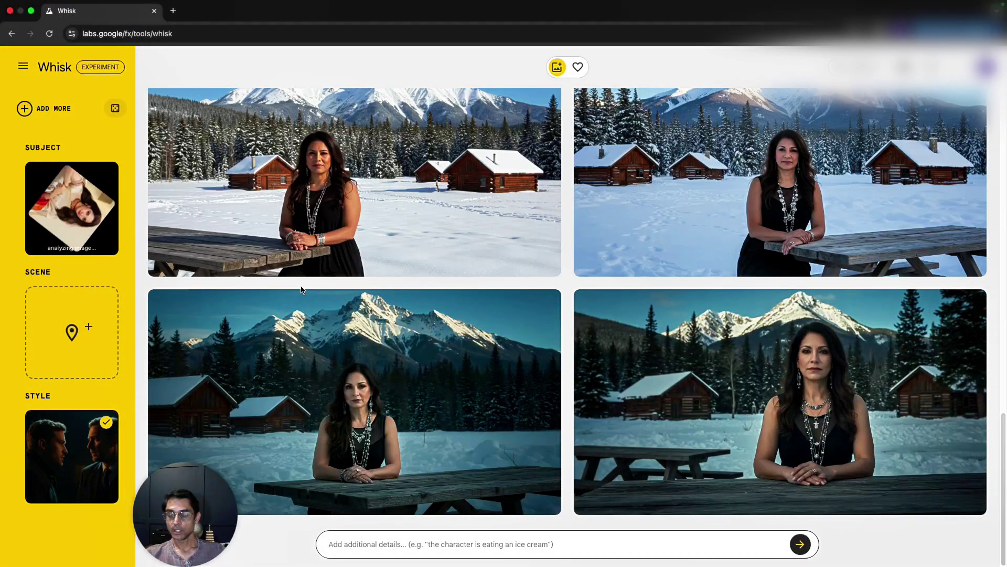
Step: Generate a scene image from the prompt "beautiful garden" and create images combining it with the uploaded subject and cinematic style
mouse_move(90, 337)
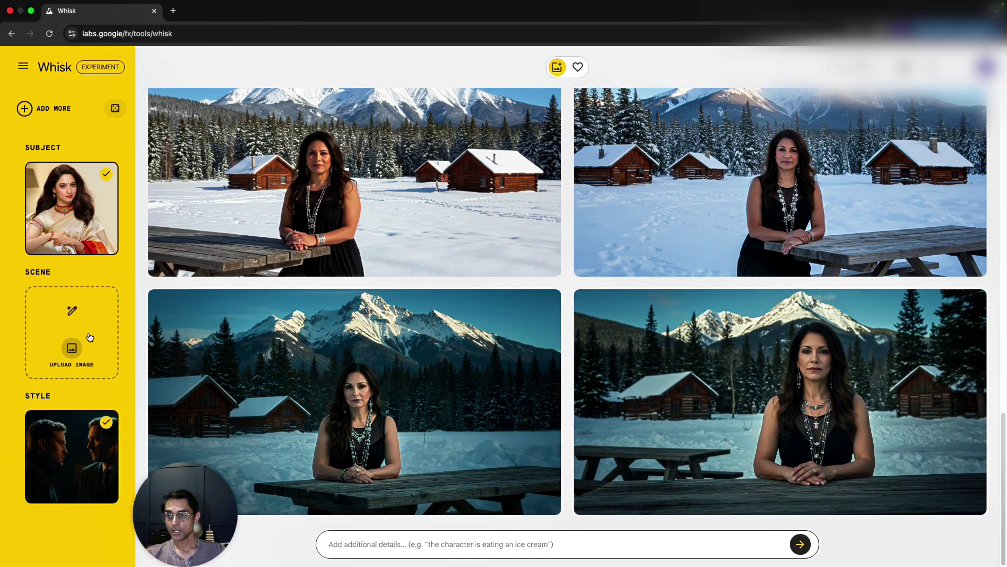
left_click(74, 313)
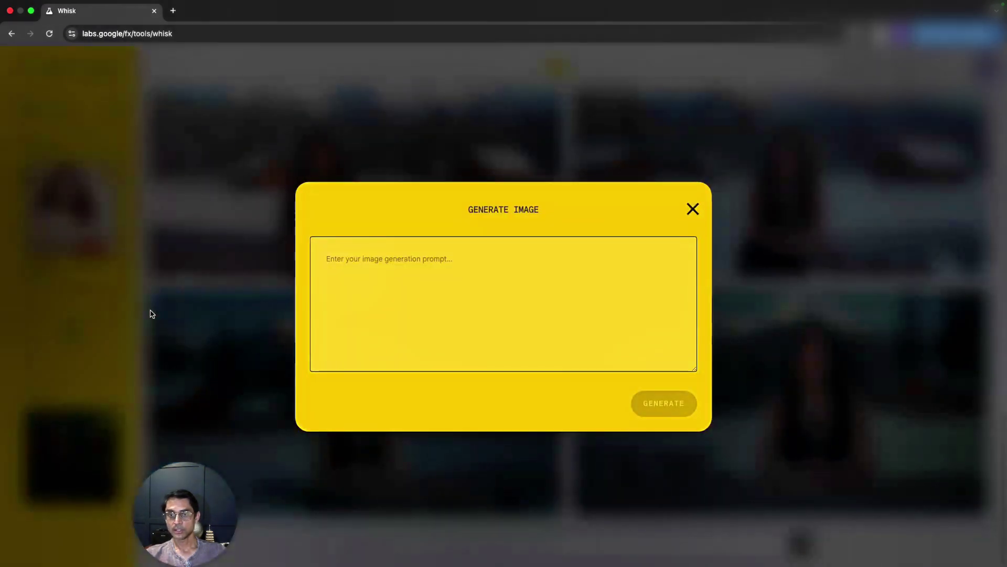
type("beautiful garden")
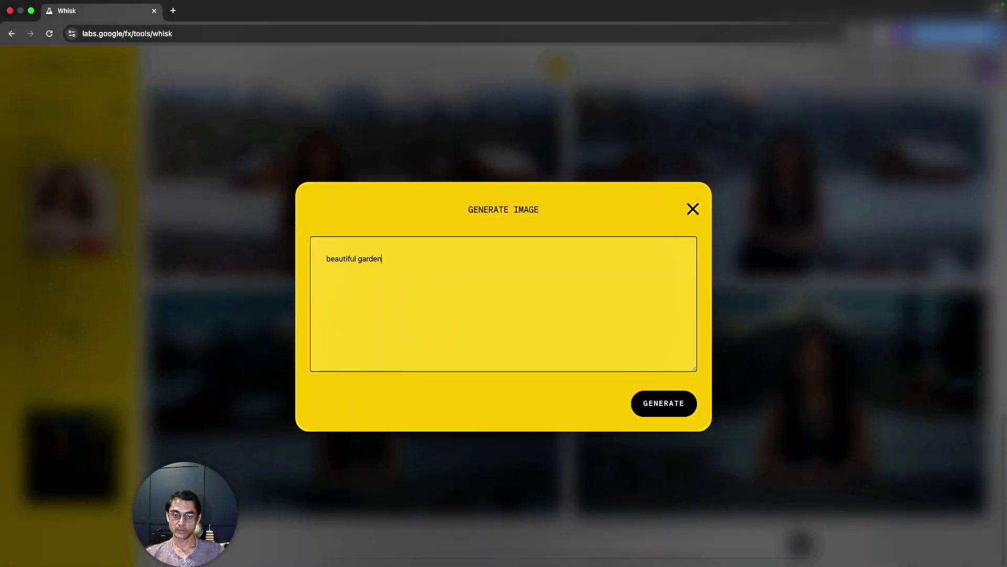
left_click(656, 405)
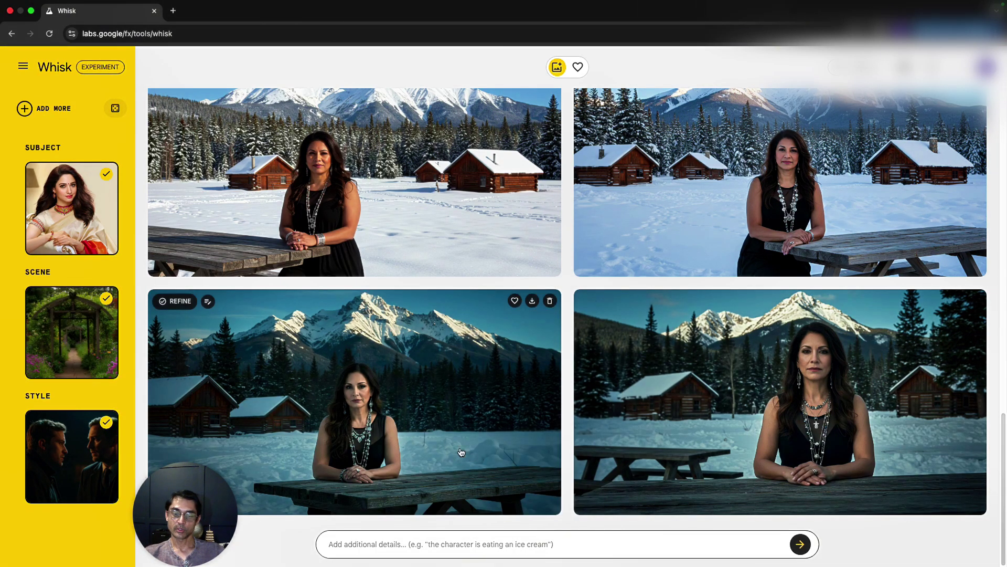
mouse_move(94, 346)
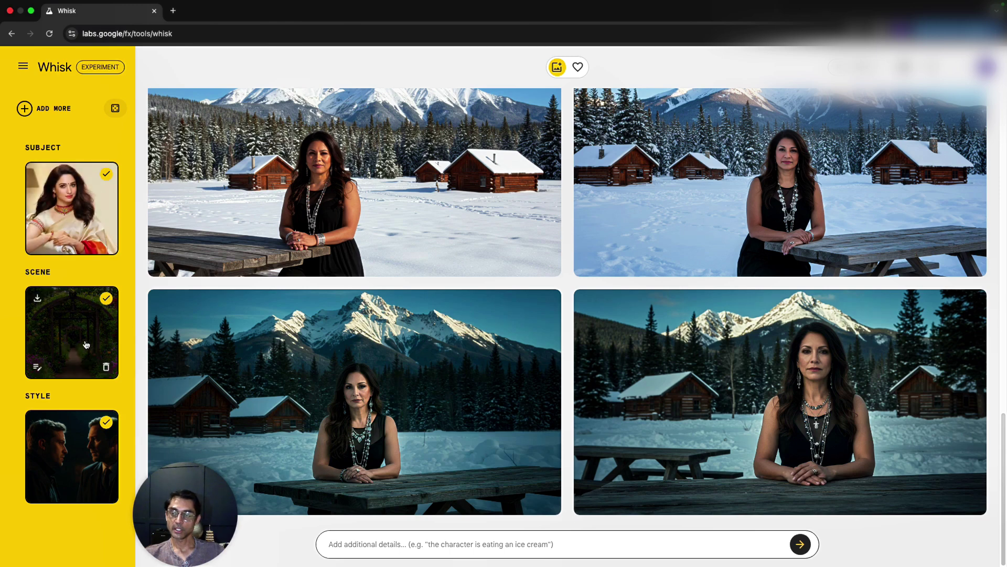
left_click(800, 544)
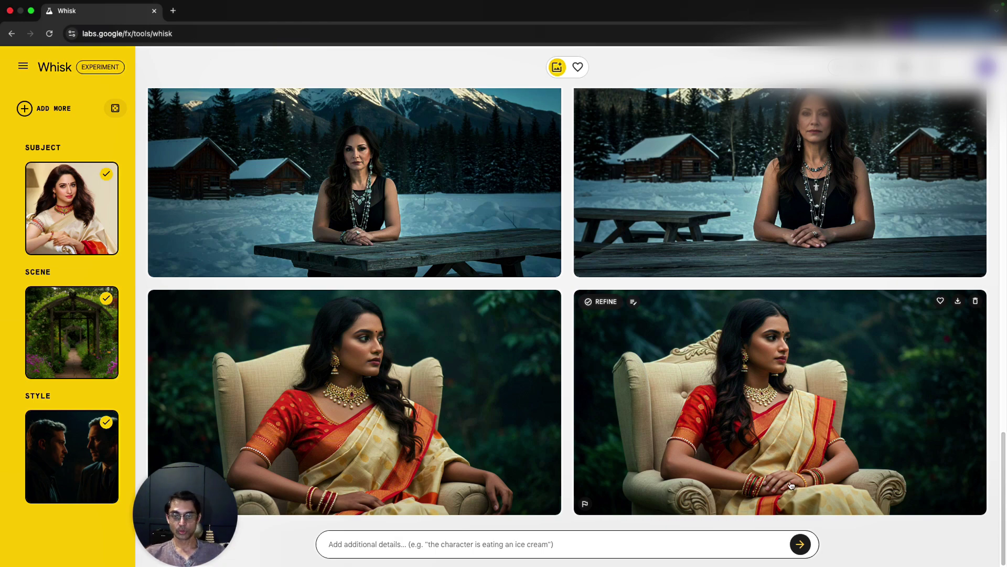
Step: Copy the full description of the sari portrait from its details and submit it as a prompt in a ChatGPT temporary chat
left_click(660, 448)
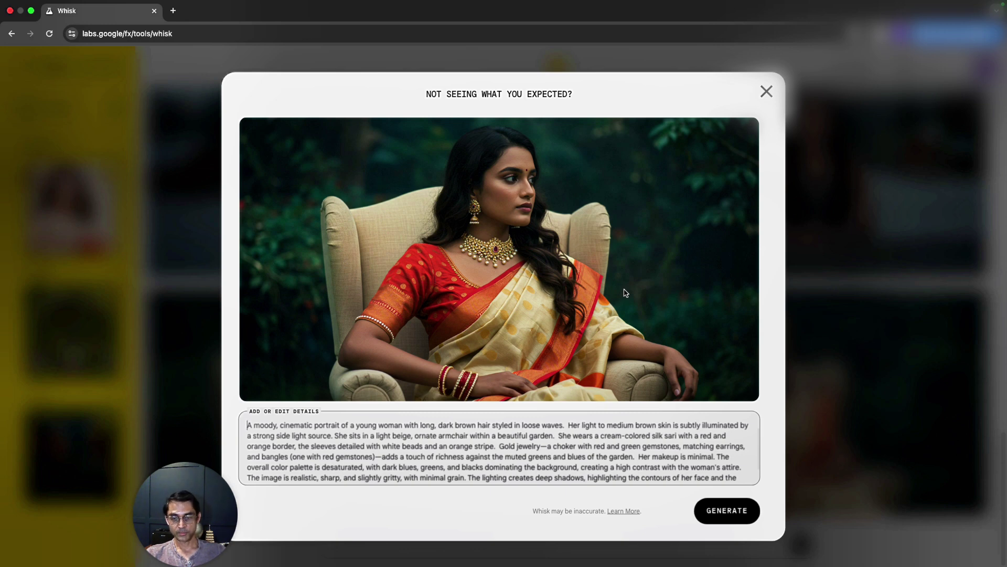
key("super+a")
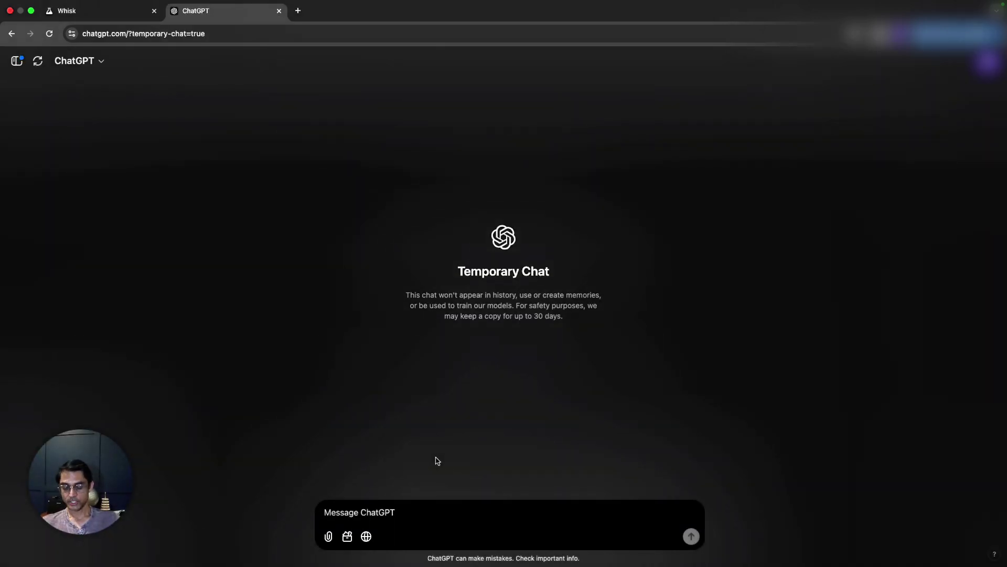
key("super+v")
key("Return")
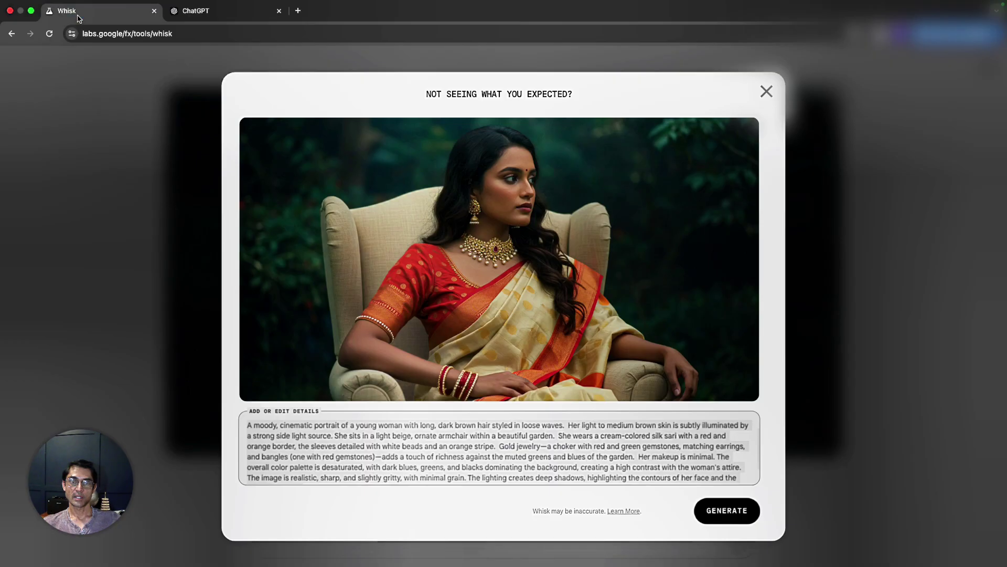
Step: Compare the ChatGPT portrait and its prompt with the original Whisk image, switching between the two
key("ctrl+shift+Tab")
left_click(228, 16)
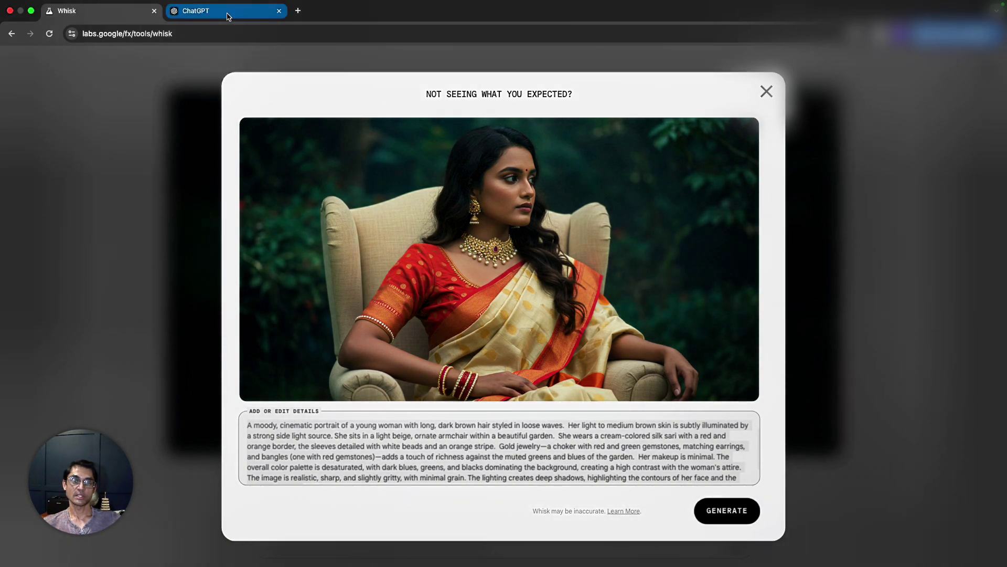
left_click(229, 16)
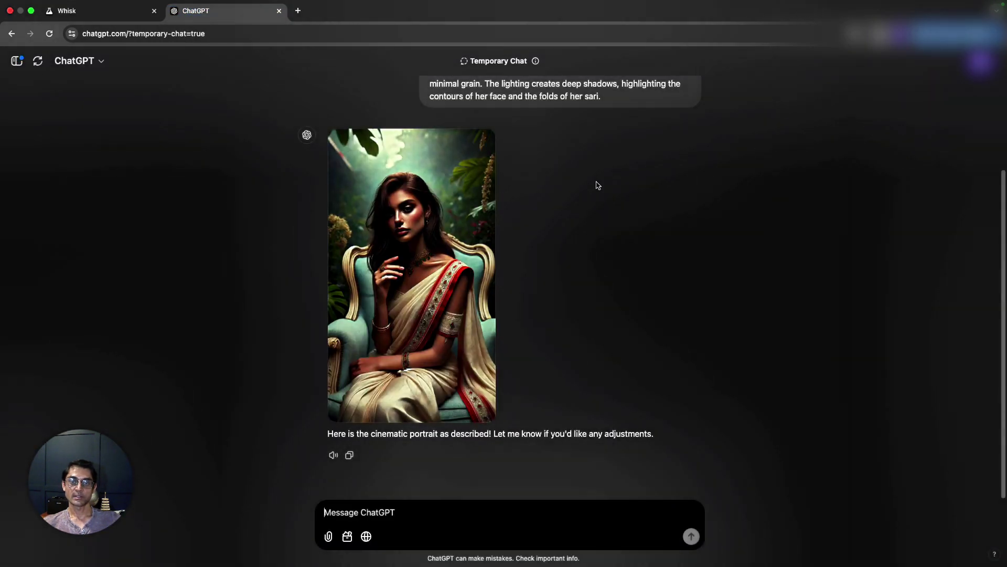
key("ctrl+shift+Tab")
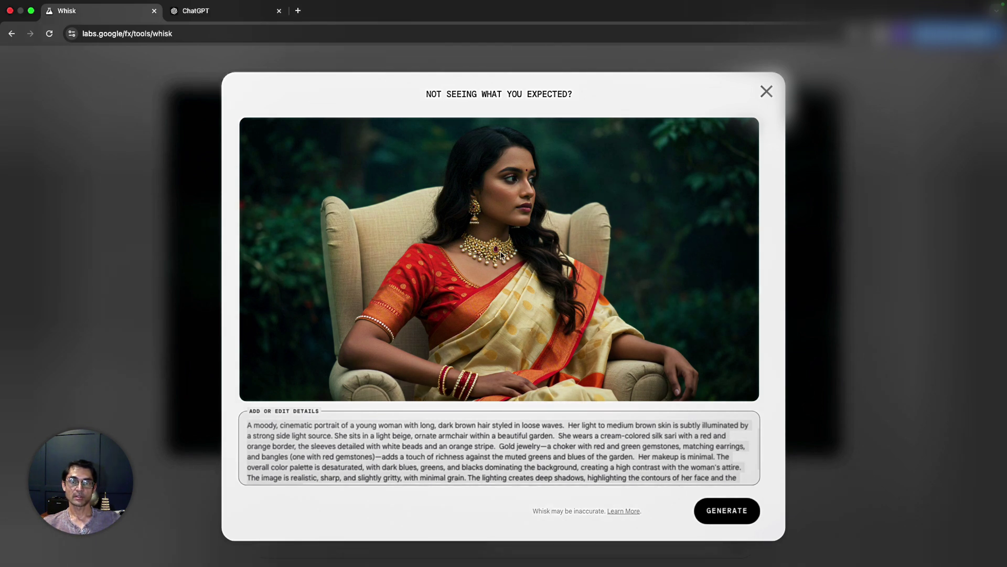
left_click(231, 10)
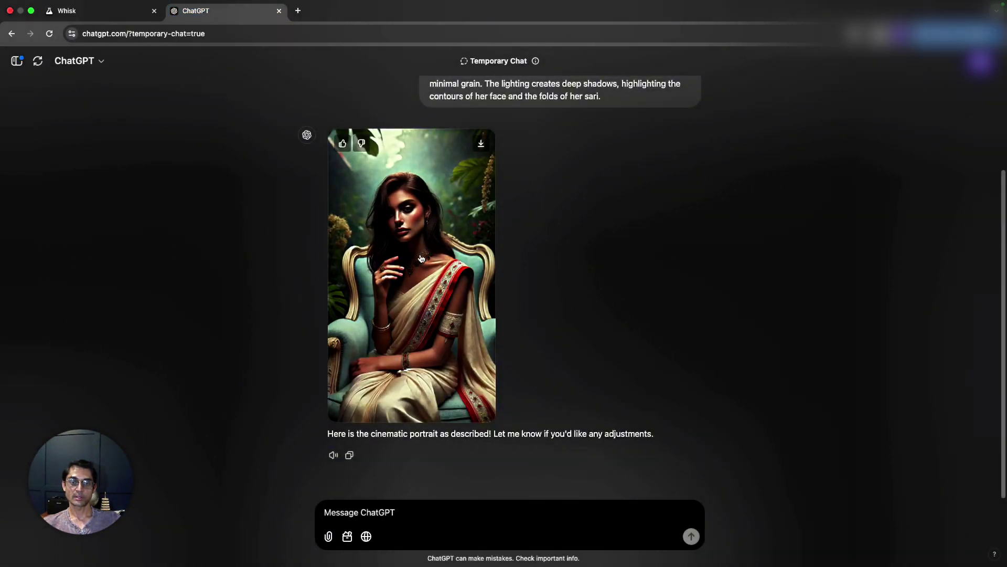
scroll(602, 254, "up", 3)
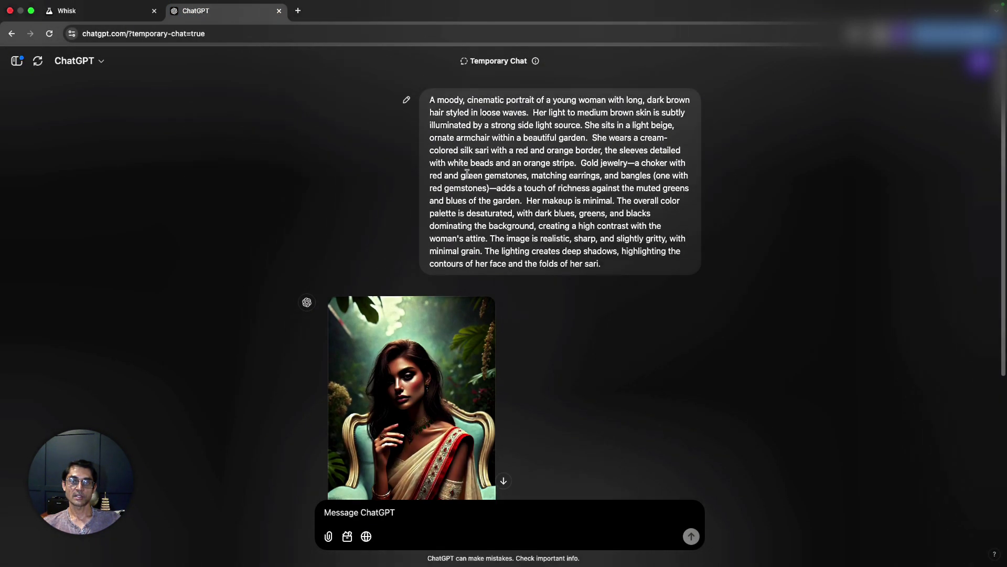
left_click(84, 10)
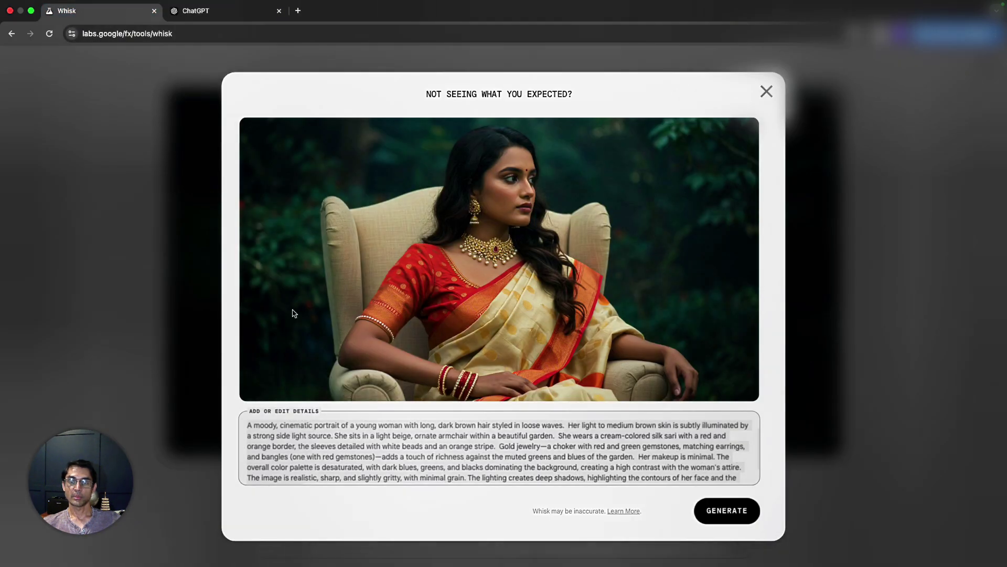
left_click(210, 10)
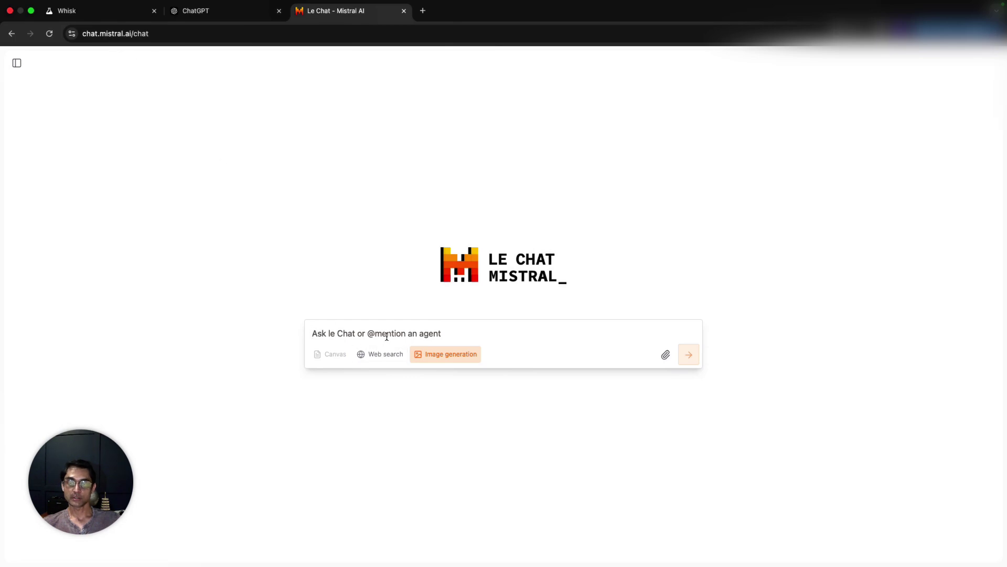
Step: Submit the same portrait description in Mistral's Le Chat with image generation enabled
type("A moody, cinematic portrait of a young woman with long, dark brown hair styled in loose waves.  Her light to medium brown skin is subtly illuminated by a strong side light source. She sits in a light beige, ornate armchair within a beautiful garden.  She wears a cream-colored silk sari with a red and orange border, the sleeves detailed with white beads and an orange stripe.  Gold jewelry—a choker with red and green gemstones, matching earrings, and bangles (one with red gemstones)—adds a touch of richness against the muted greens and blues of the garden.  Her makeup is minimal.  The overall color palette is desaturated, with dark blues, greens, and blacks dominating the background, creating a high contrast with the woman's attire. The image is realistic, sharp, and slightly gritty, with minimal grain. The lighting creates deep shadows, highlighting the contours of her face and the folds of her sari.")
key("BackSpace")
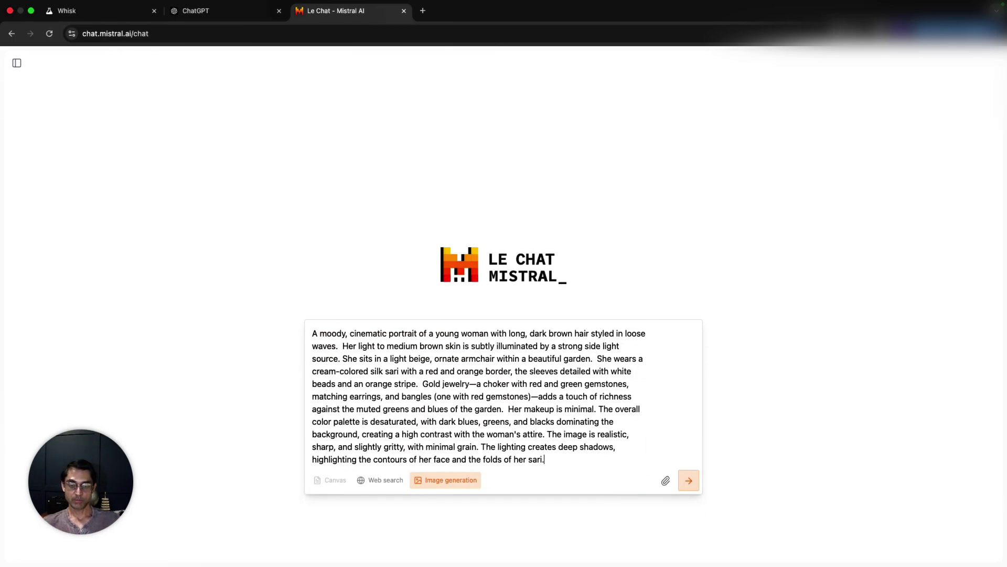
left_click(451, 485)
left_click(457, 484)
left_click(690, 481)
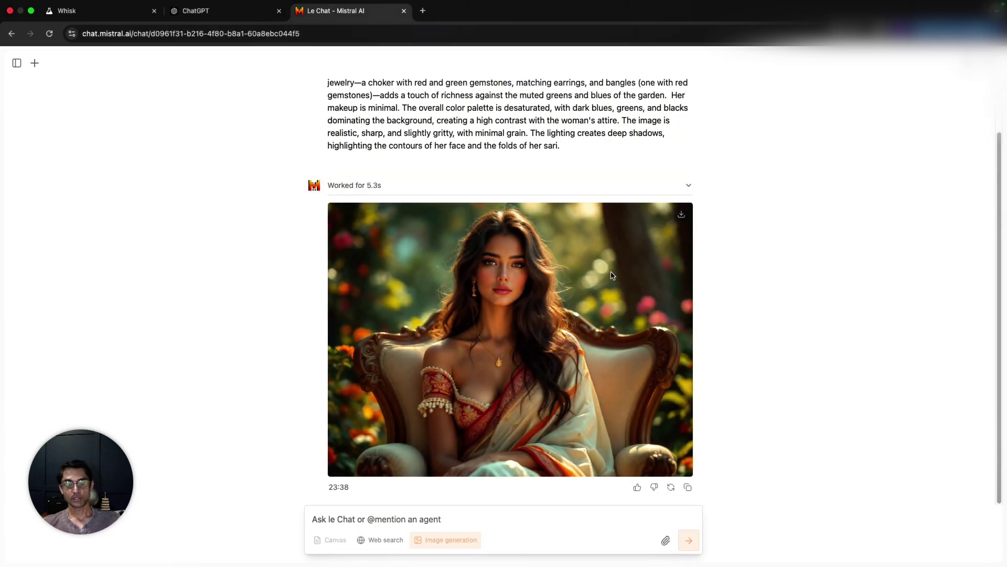
Step: Compare the Whisk, ChatGPT and Le Chat versions of the sari portrait, then return to the Whisk image gallery
left_click(77, 16)
left_click(221, 13)
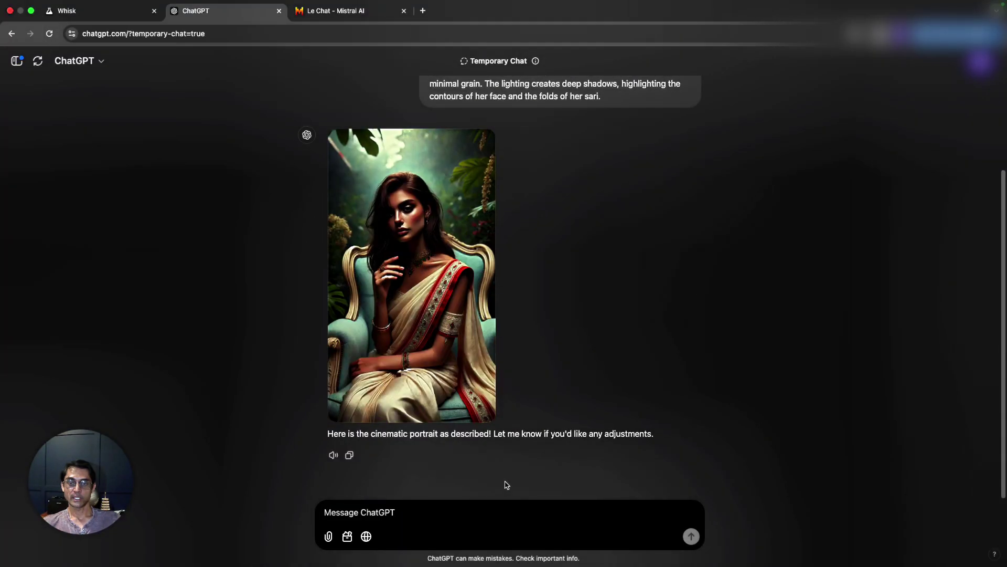
key("ctrl+Tab")
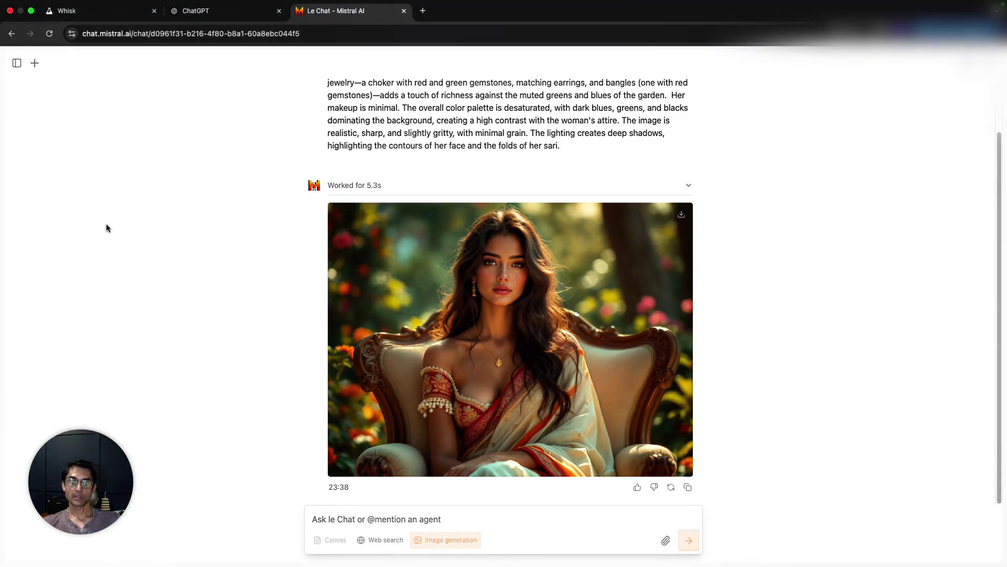
key("ctrl+Tab")
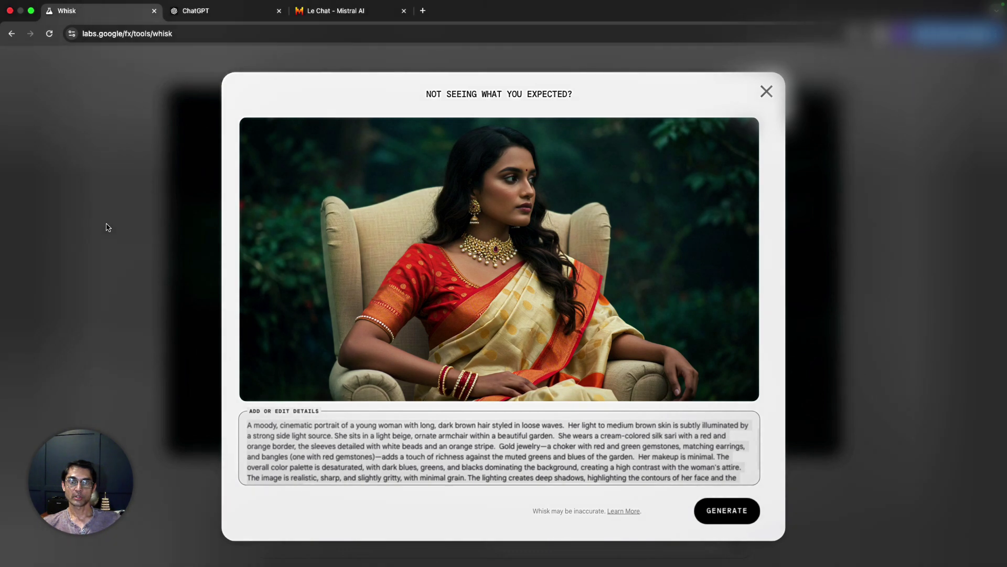
key("ctrl+Tab")
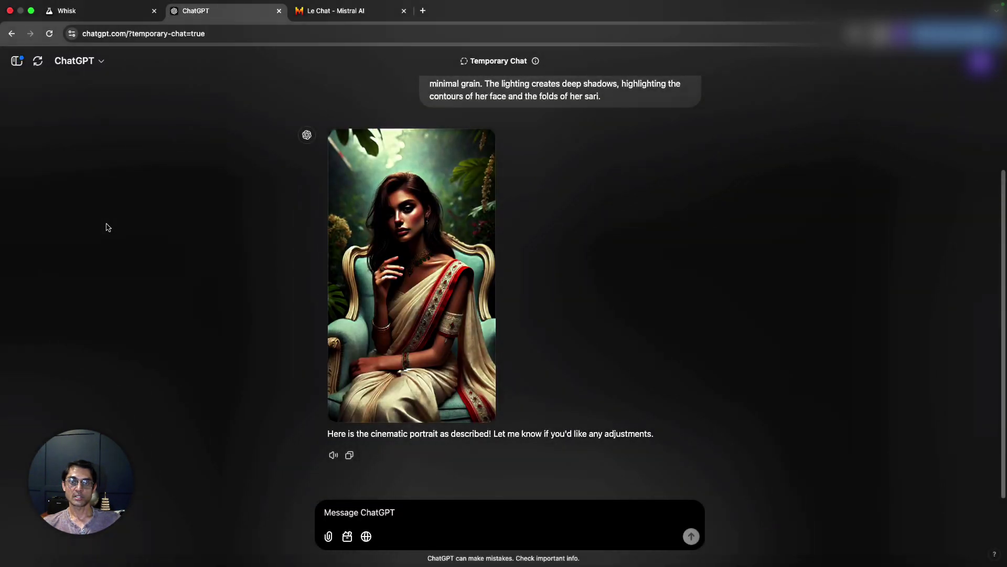
key("ctrl+Tab")
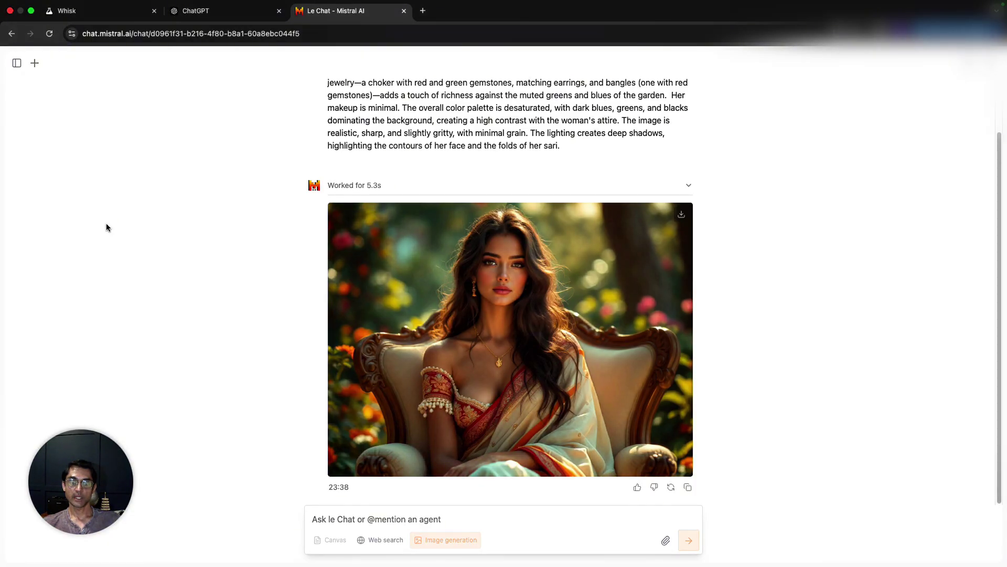
key("ctrl+Tab")
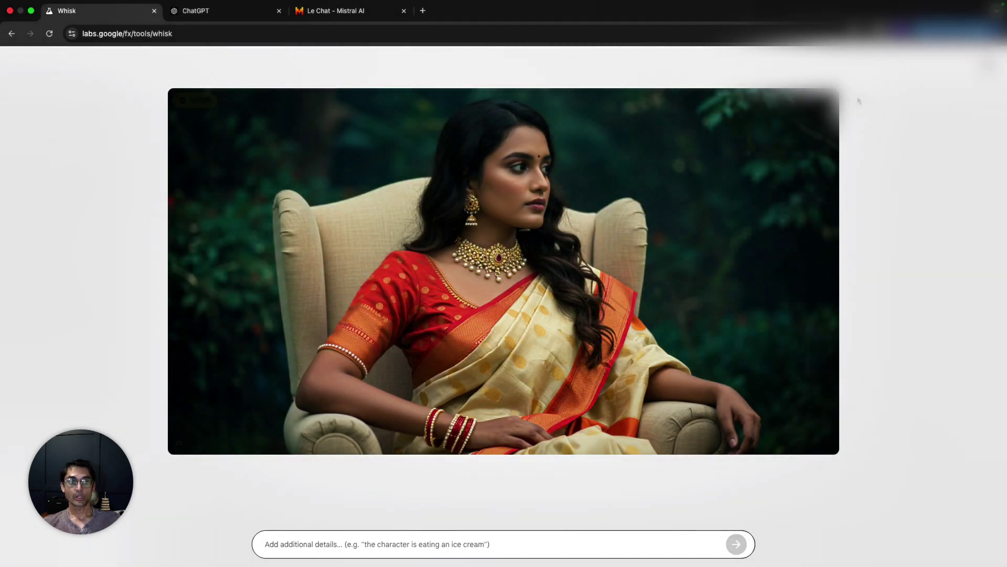
left_click(149, 183)
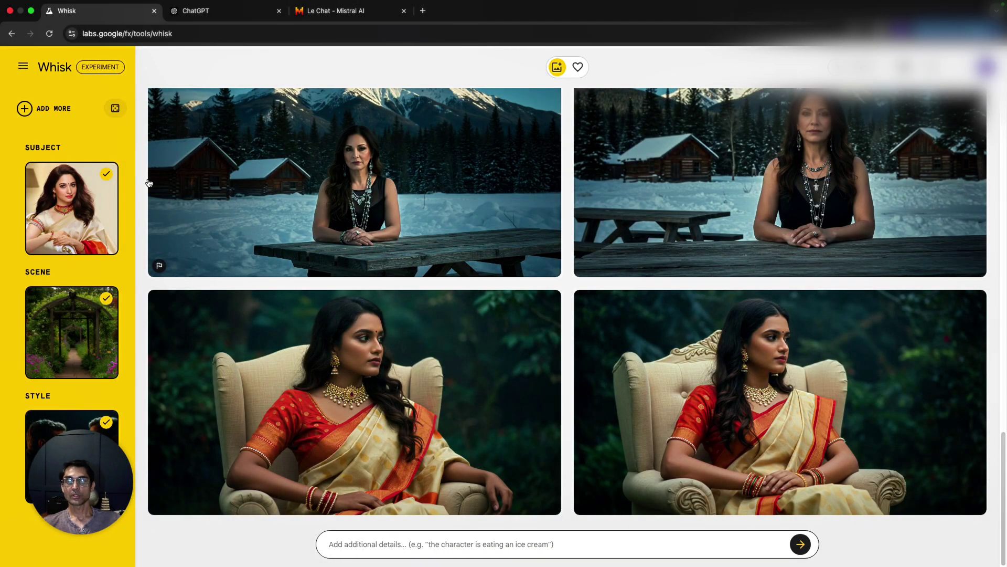